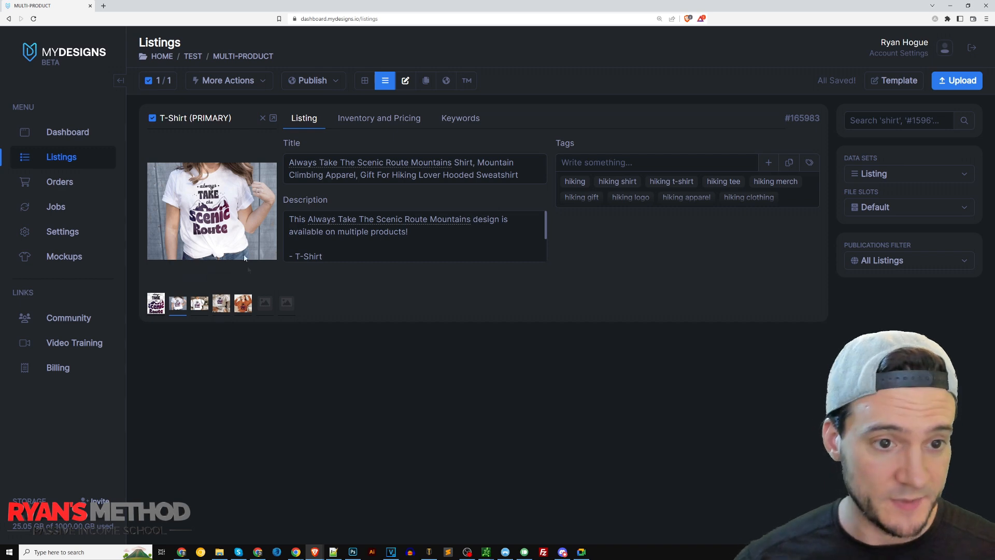
Look through the listing's T-shirt, sweatshirt, hoodie and long sleeve mockup images.
click(205, 301)
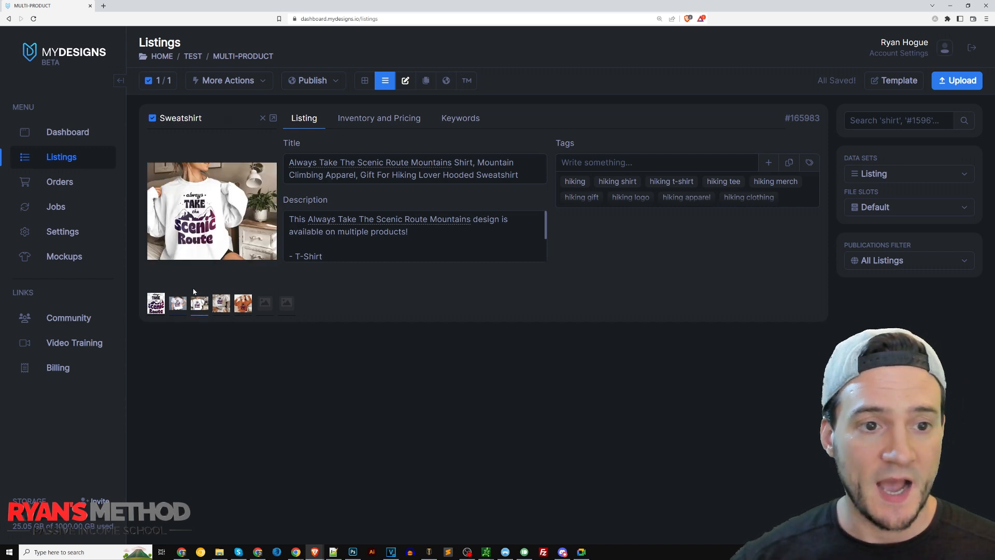
click(221, 303)
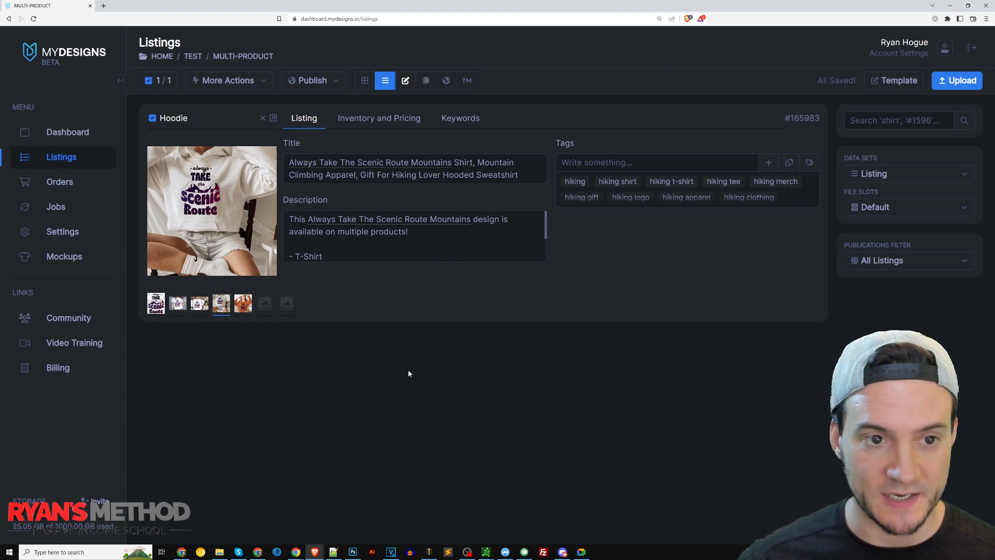
click(243, 303)
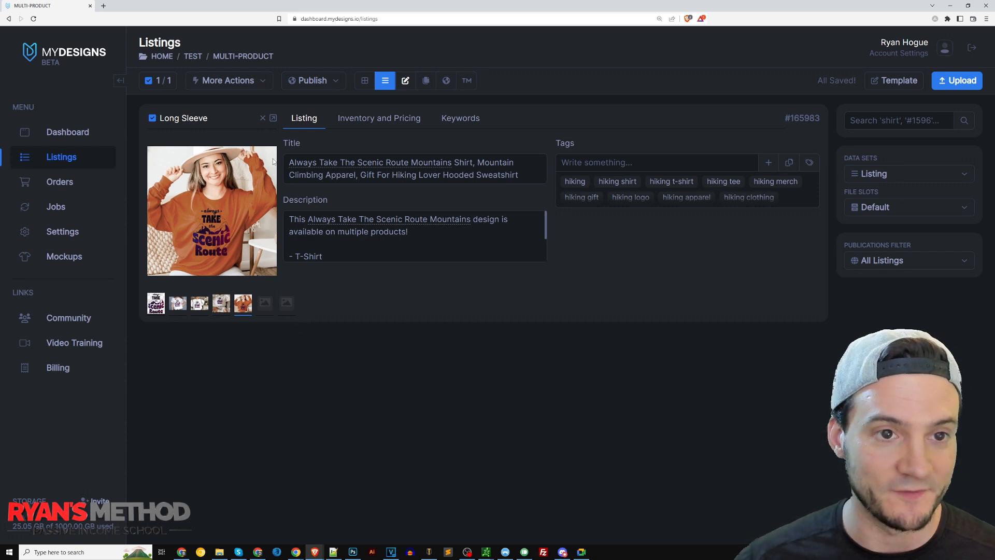
click(178, 304)
click(199, 303)
click(221, 303)
click(243, 304)
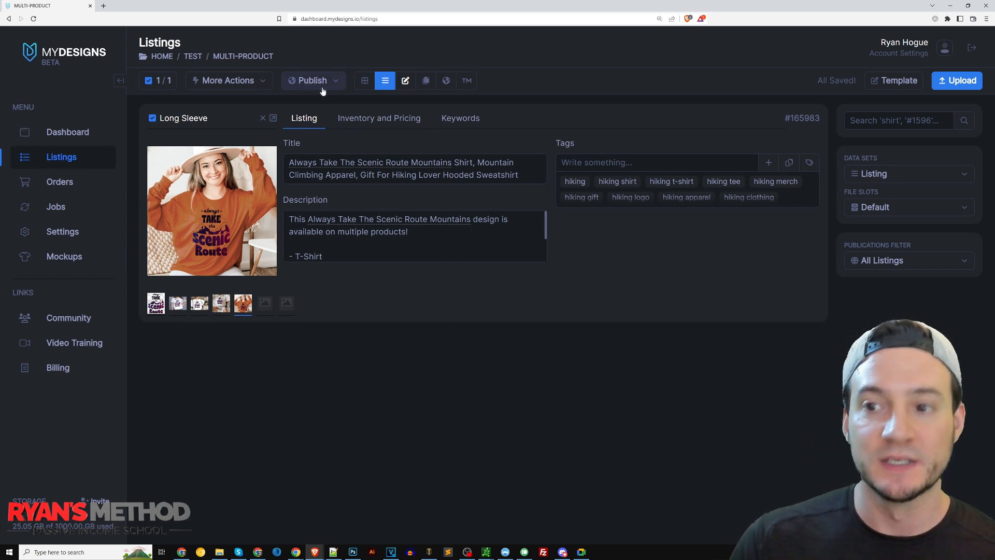
Start publishing the selected listing to Etsy as a physical product.
click(160, 84)
click(175, 107)
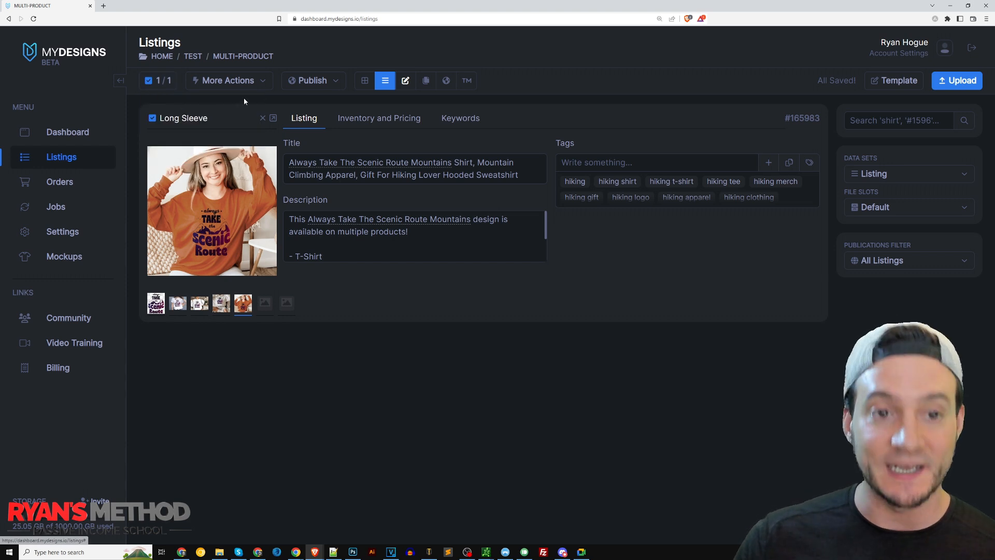
click(325, 88)
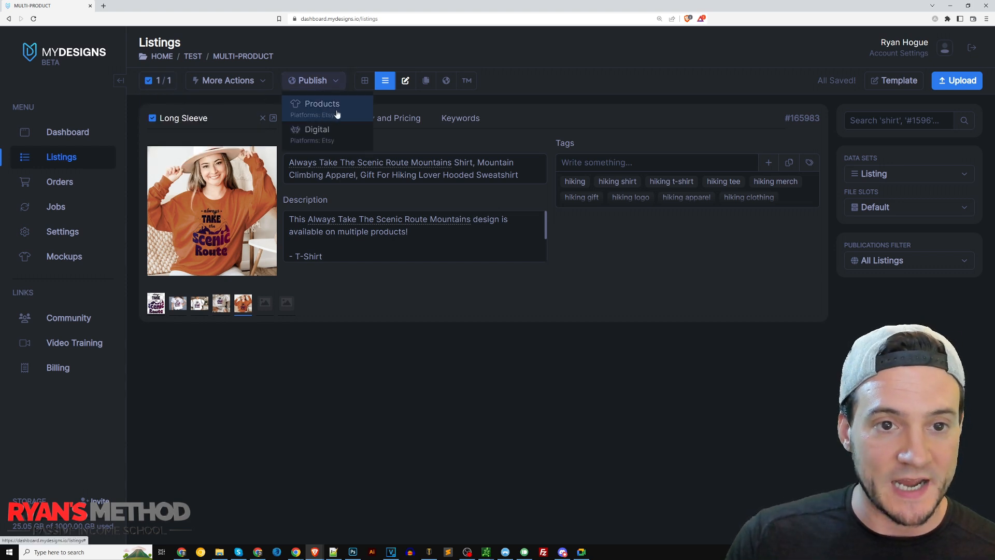
click(336, 111)
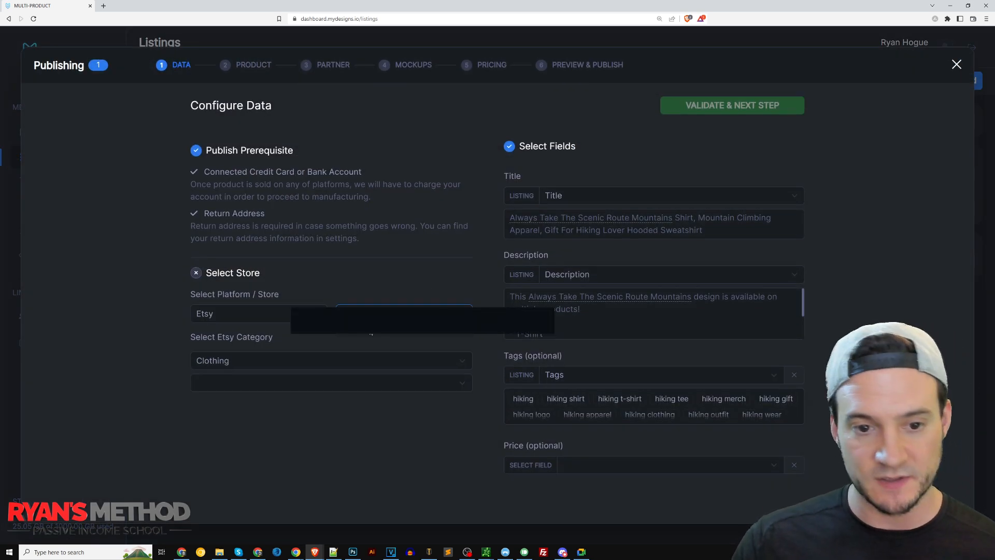
Set the Etsy clothing subcategory to Gender-Neutral Adult Clothing, leave the third level empty, and validate the publishing data.
click(284, 381)
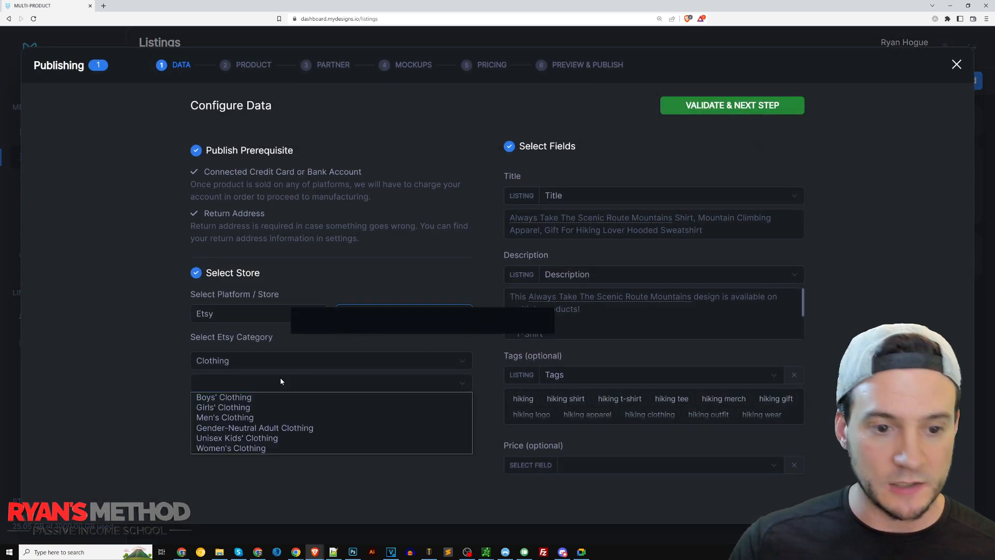
click(283, 429)
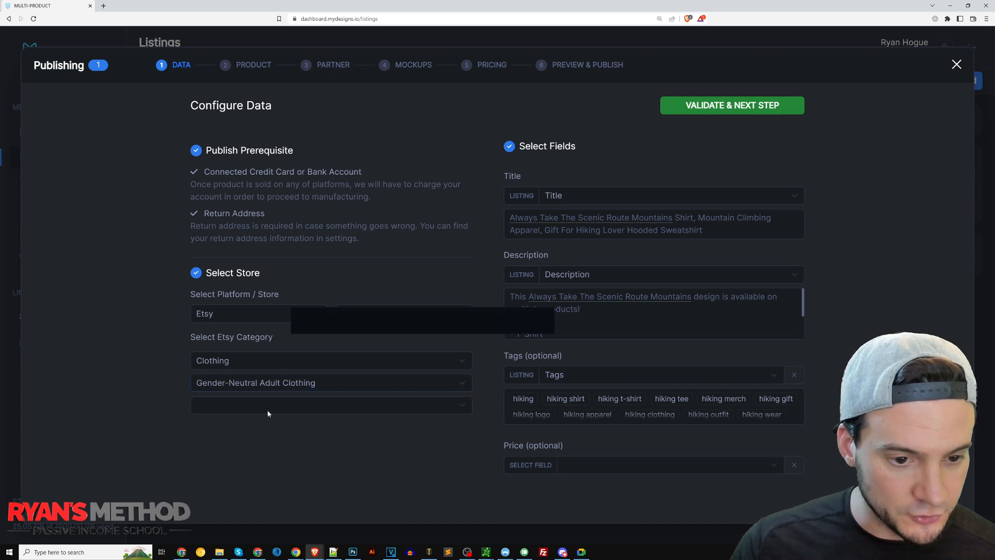
click(268, 409)
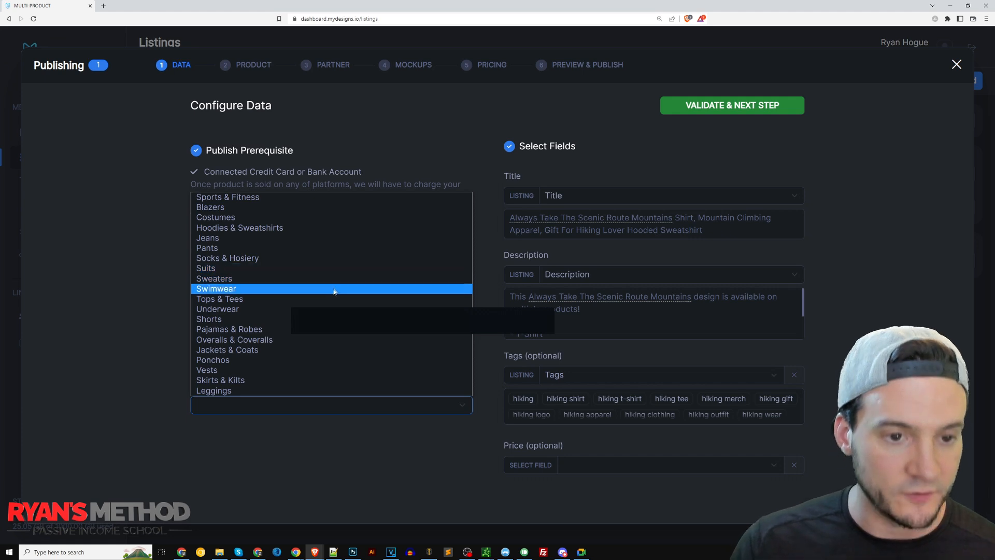
click(160, 218)
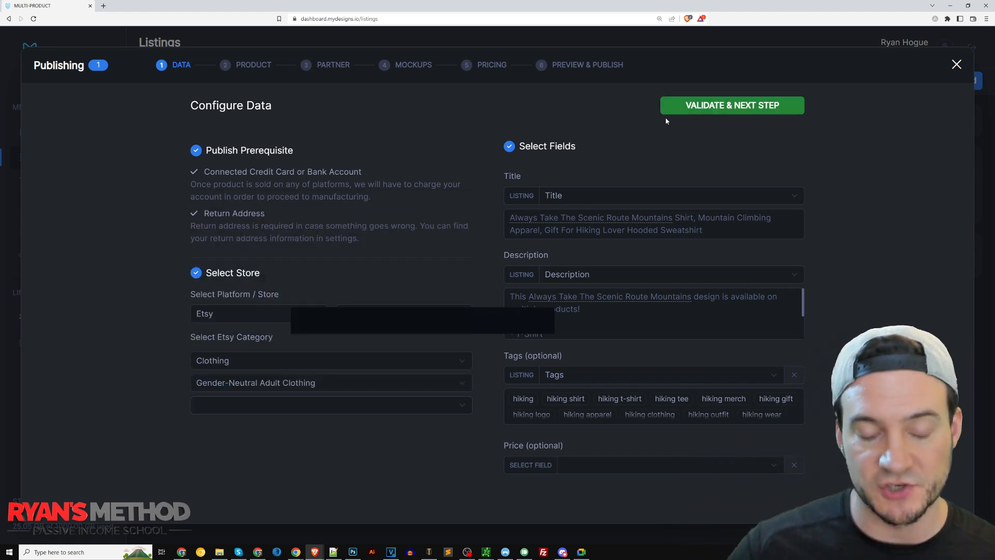
click(699, 107)
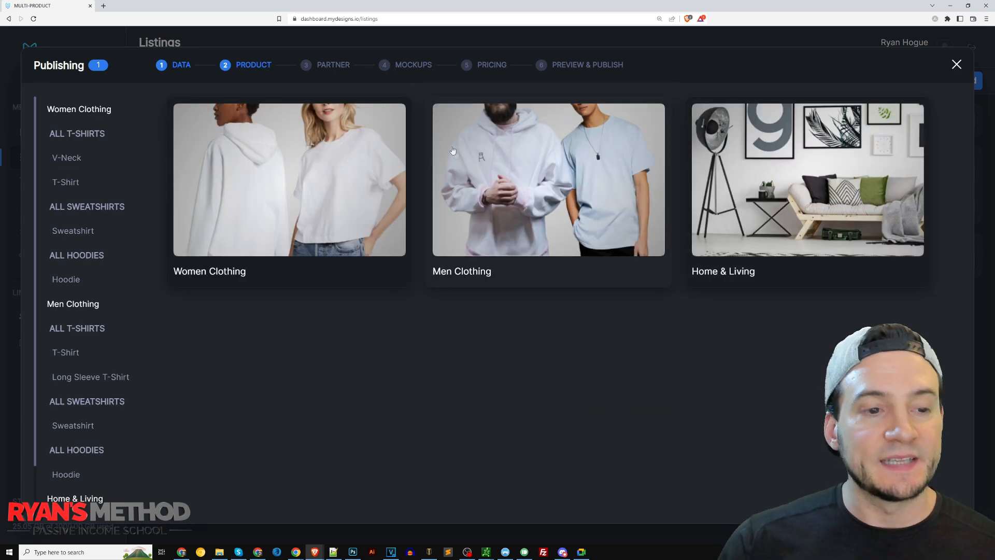
Choose the women's Bella 3001 T-shirt as the product and SwiftPOD as its print partner.
click(92, 179)
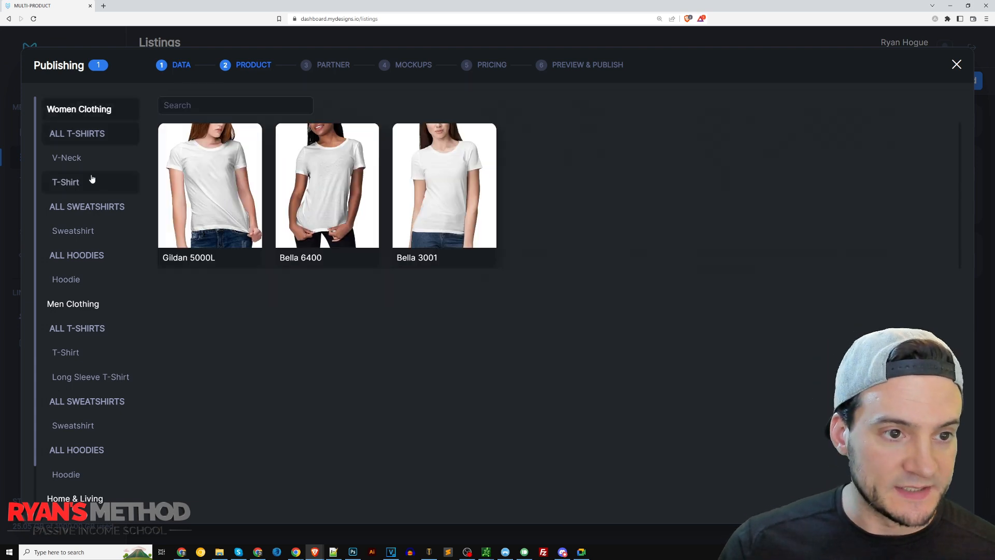
click(462, 174)
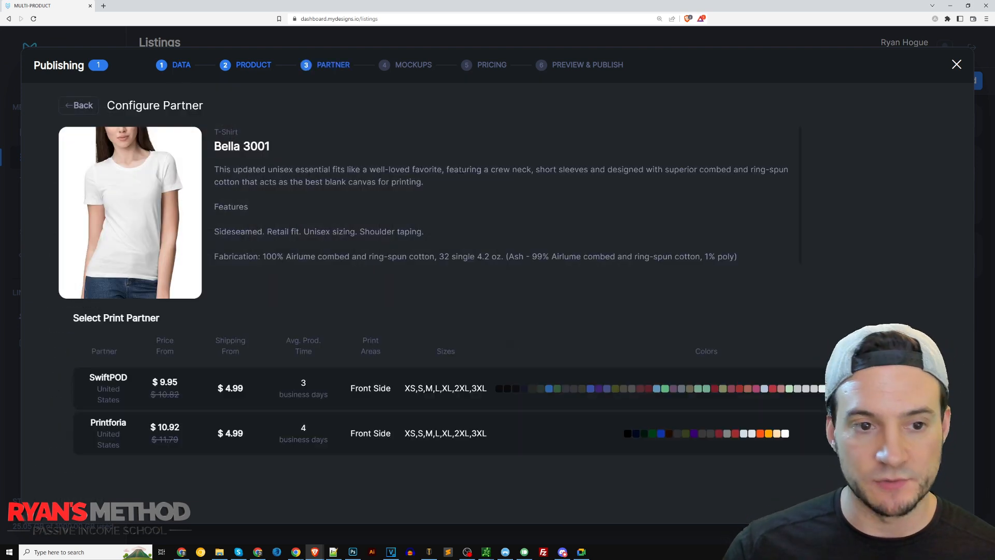
click(596, 392)
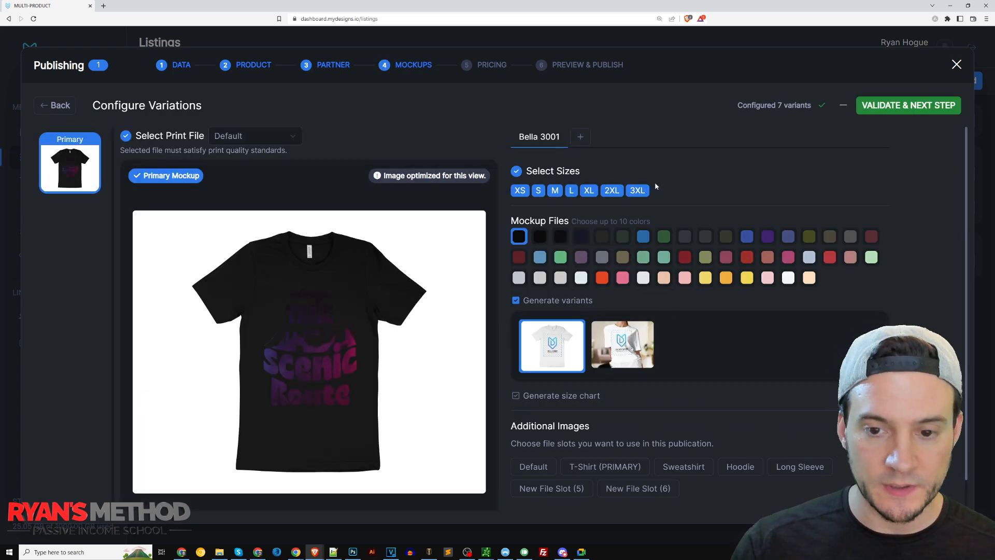
Add the T-Shirt (PRIMARY), Sweatshirt, Hoodie and Long Sleeve file slots as additional images of the publication.
click(609, 467)
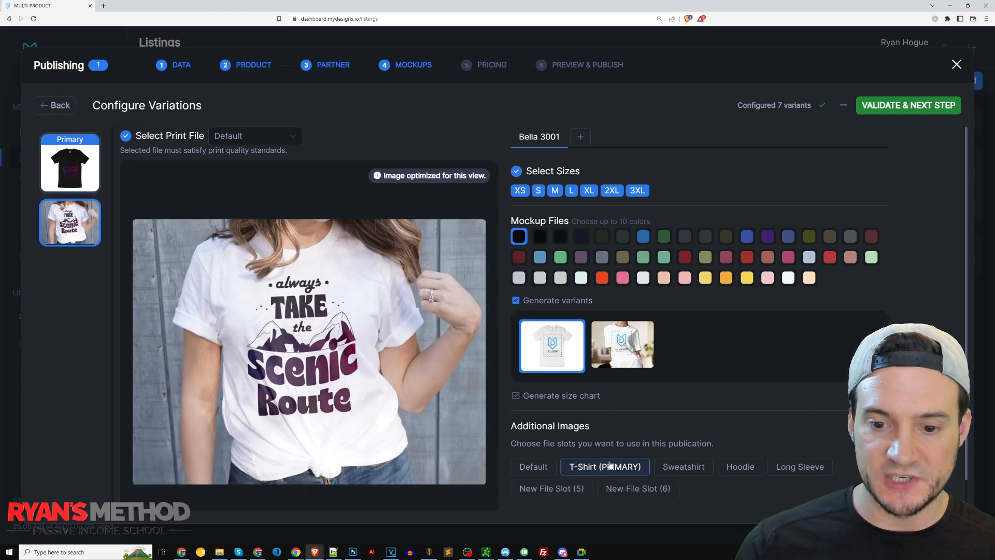
click(691, 469)
click(749, 471)
click(791, 470)
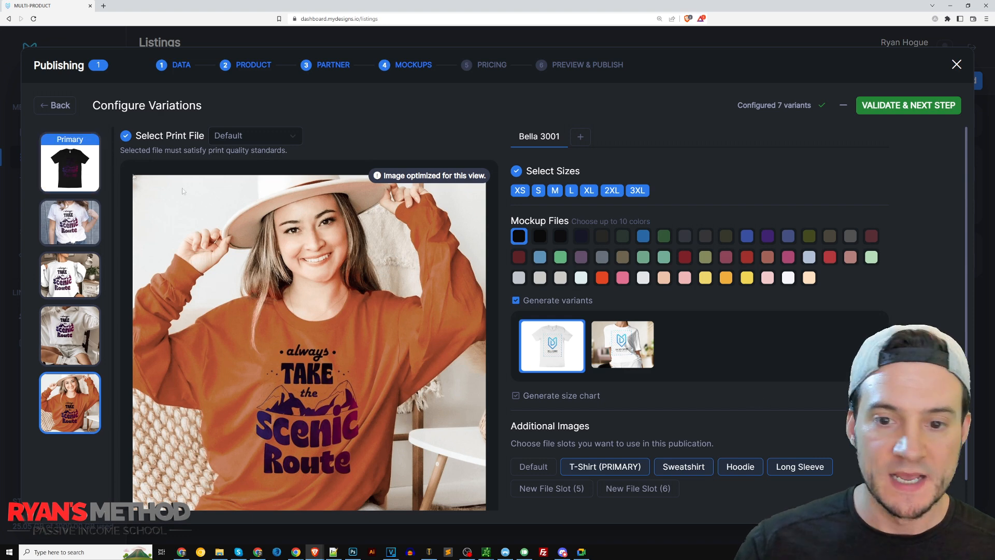
Check the black shirt mockup and add the white, soft pink, gold and peach colors to the Bella 3001.
click(85, 179)
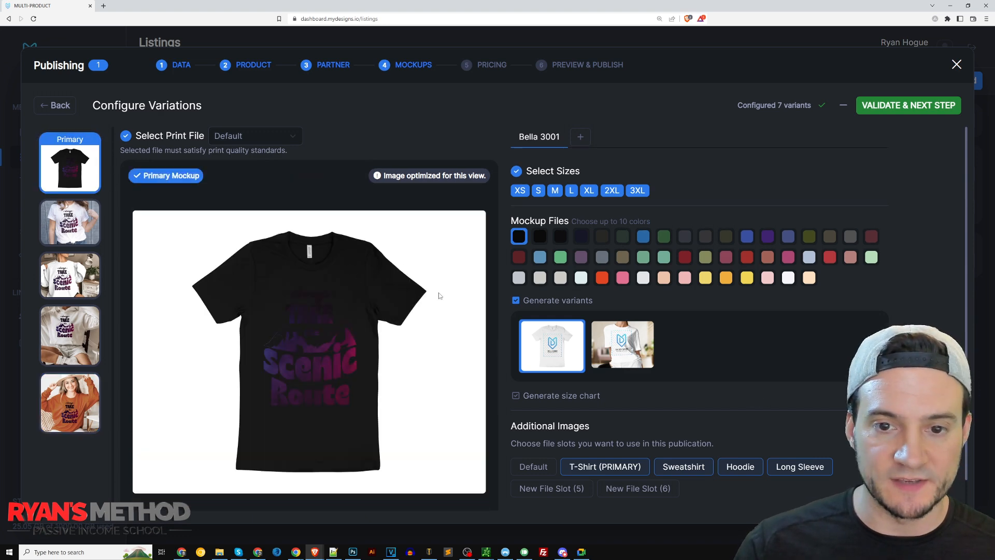
click(789, 278)
click(768, 277)
click(726, 277)
click(664, 278)
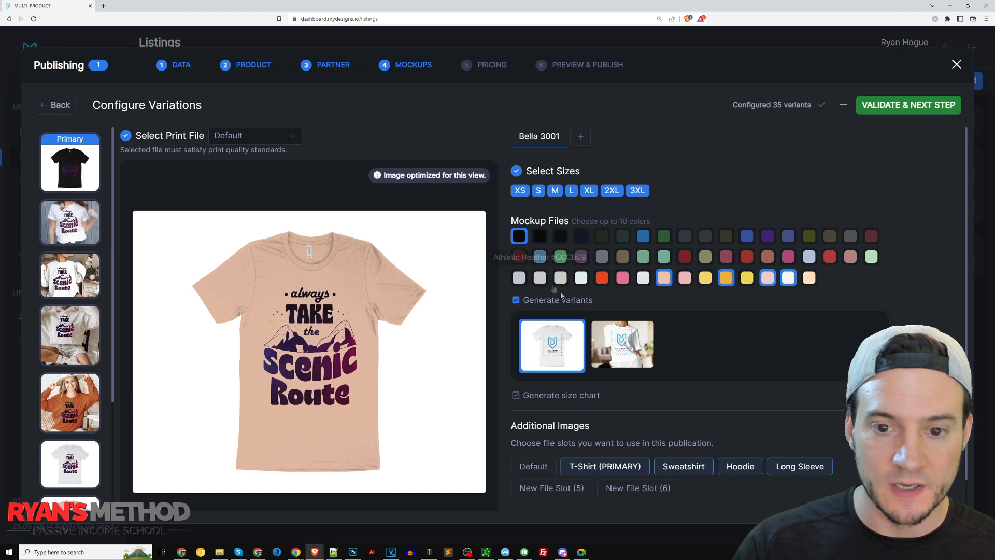
Turn off variant mockup generation and remove black from the Bella 3001 colors, keeping white selected.
click(516, 300)
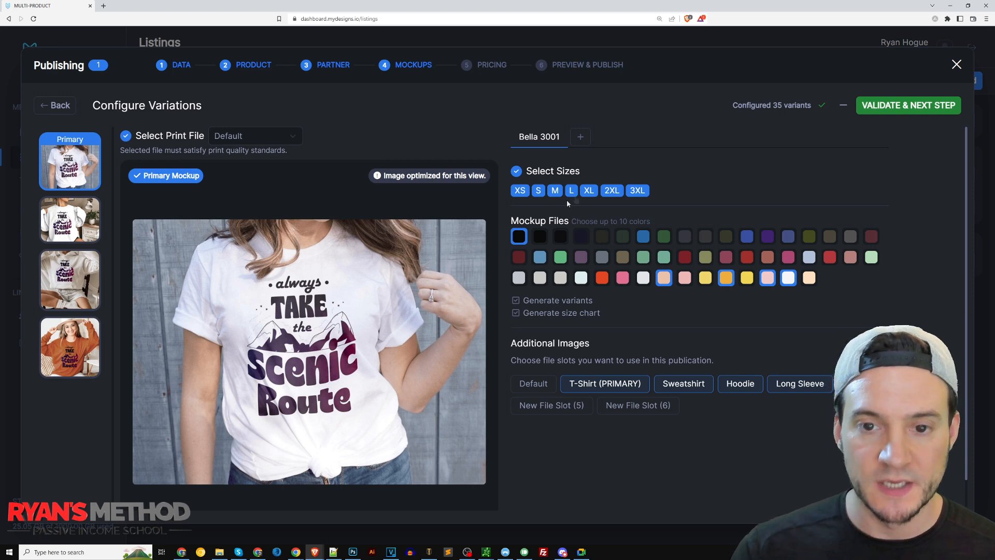
click(520, 237)
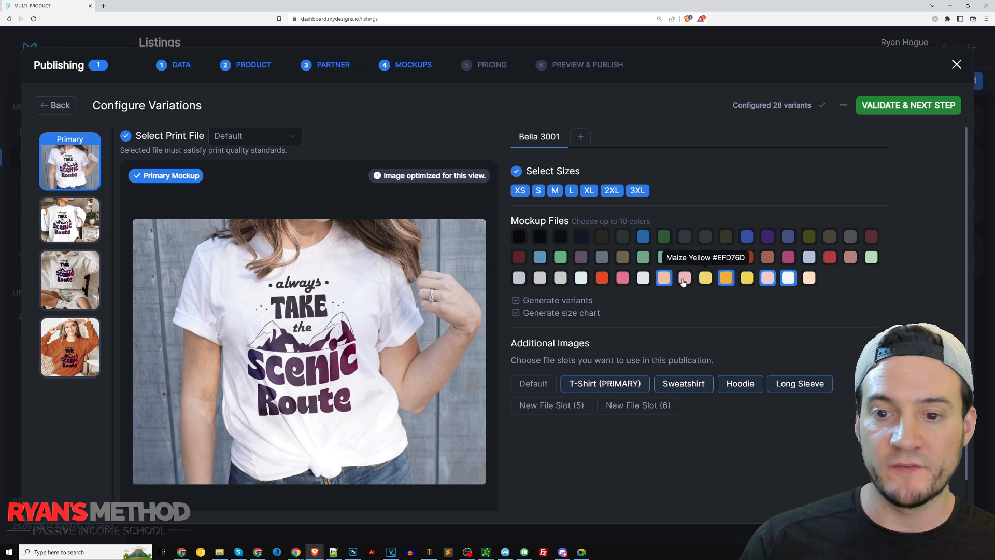
click(789, 280)
click(789, 279)
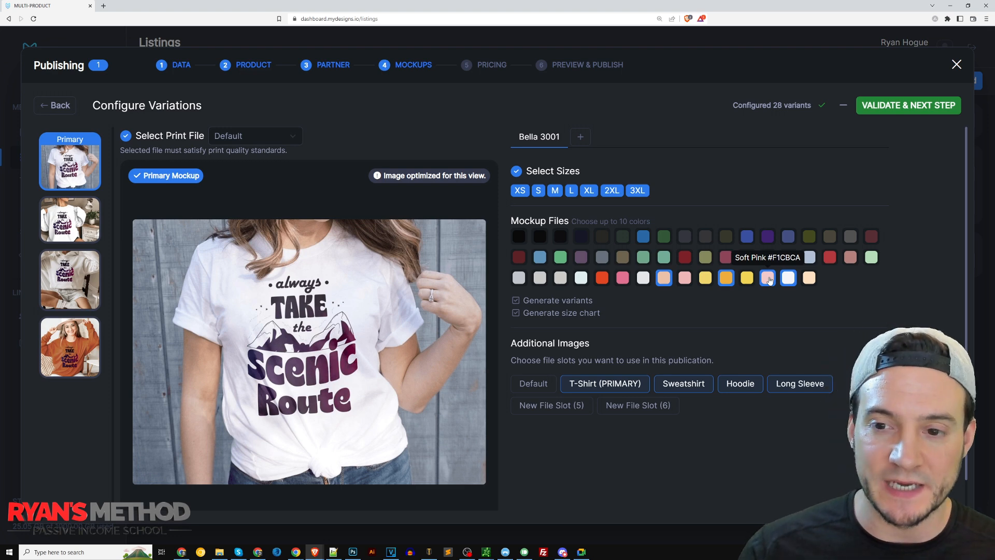
Add Natural, the pale grey beside peach and the light mint green to the Bella 3001 colors, and remove gold.
click(810, 280)
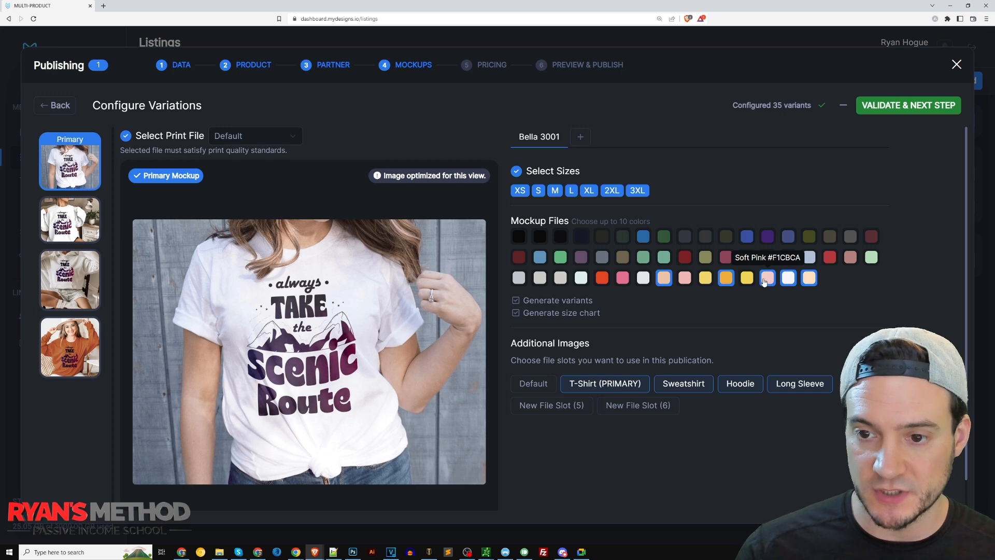
click(726, 278)
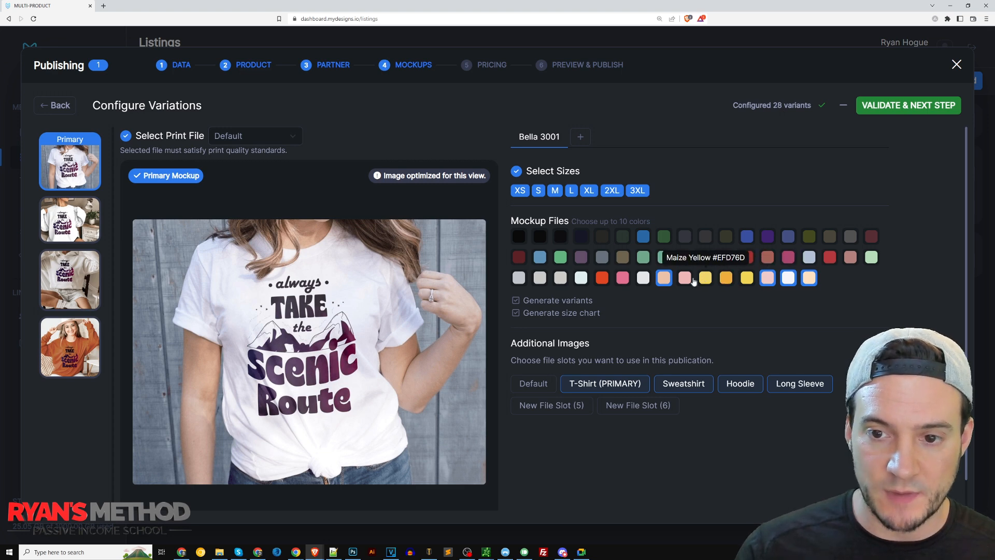
click(643, 278)
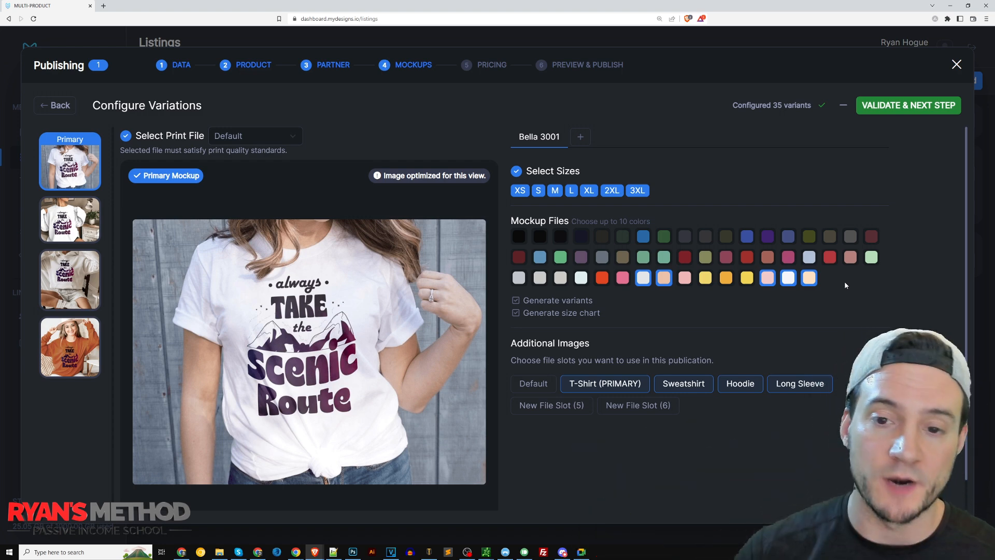
click(872, 256)
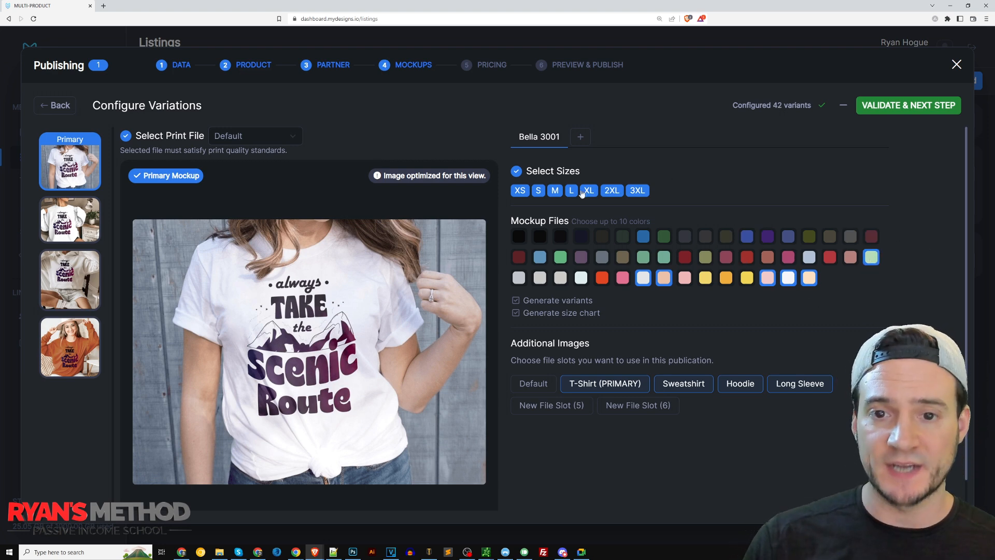
Preview the sweatshirt image and add the women's Gildan 18000 sweatshirt as a second product, printed by SwiftPOD.
click(72, 216)
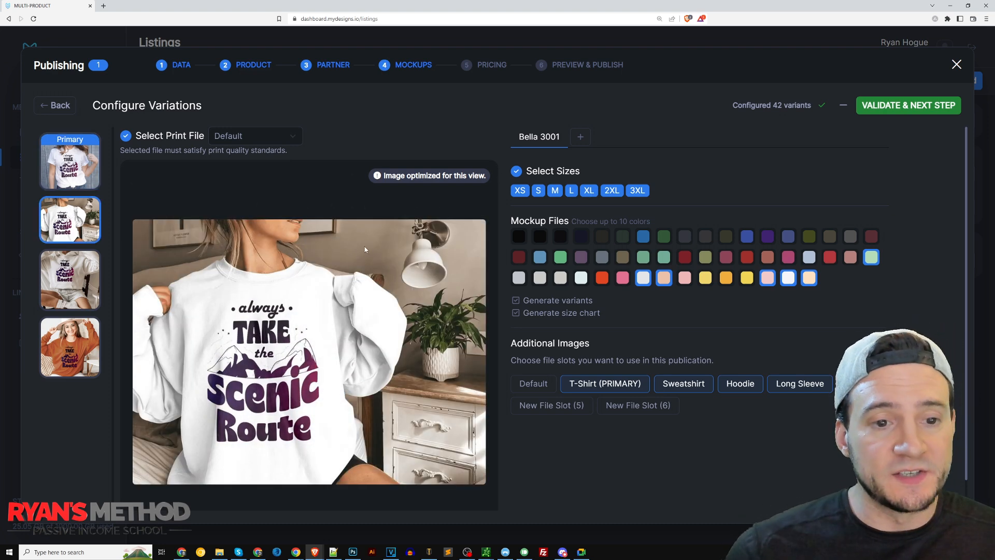
click(581, 138)
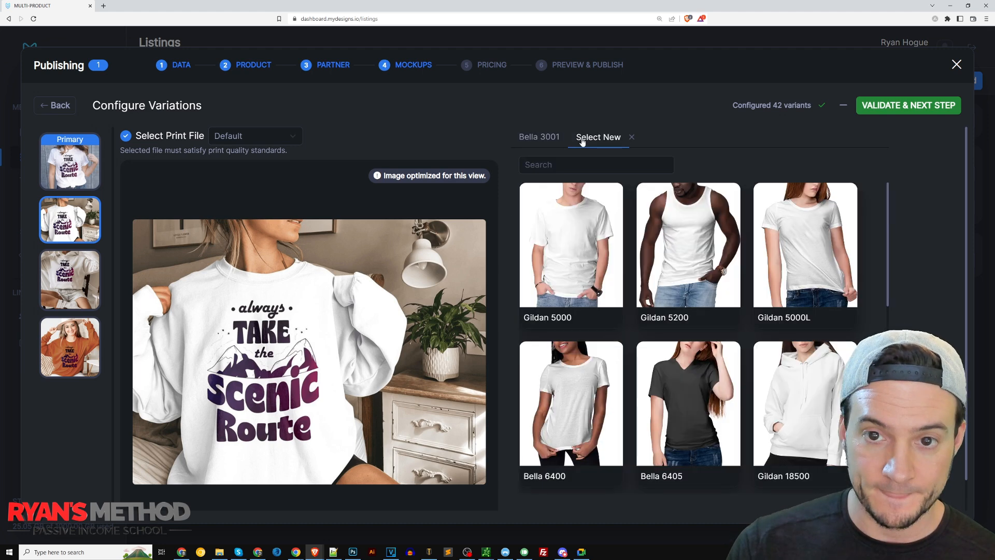
scroll(699, 212, down, 5)
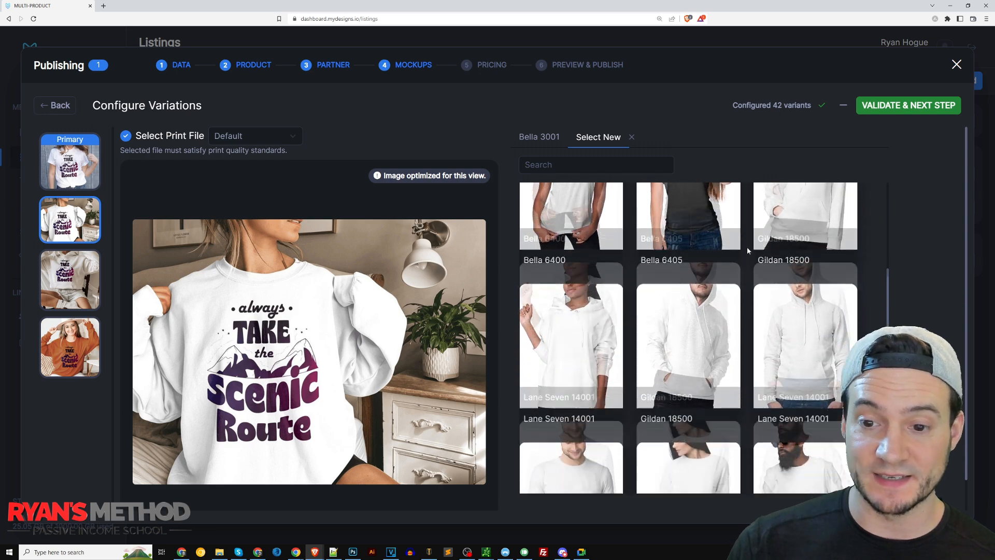
scroll(755, 289, up, 4)
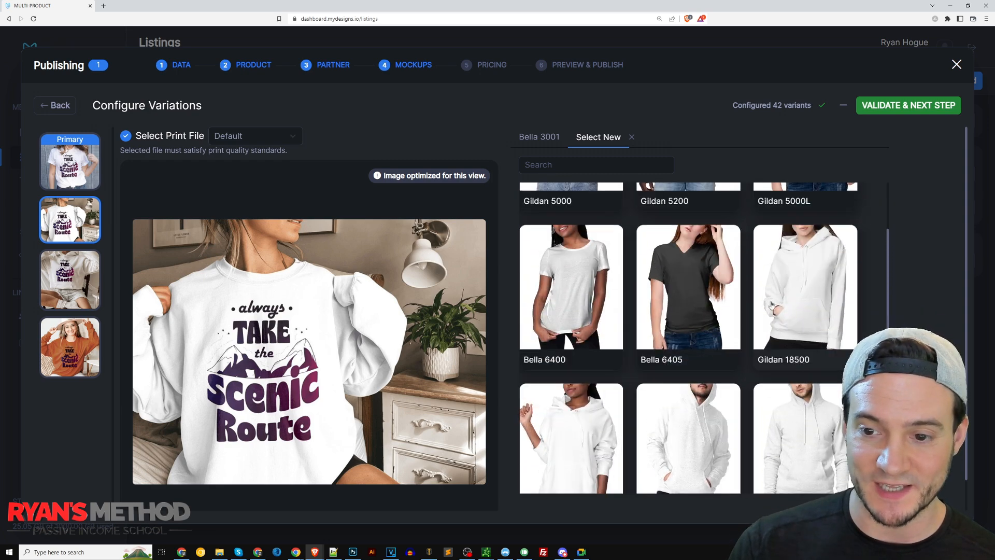
scroll(778, 303, down, 10)
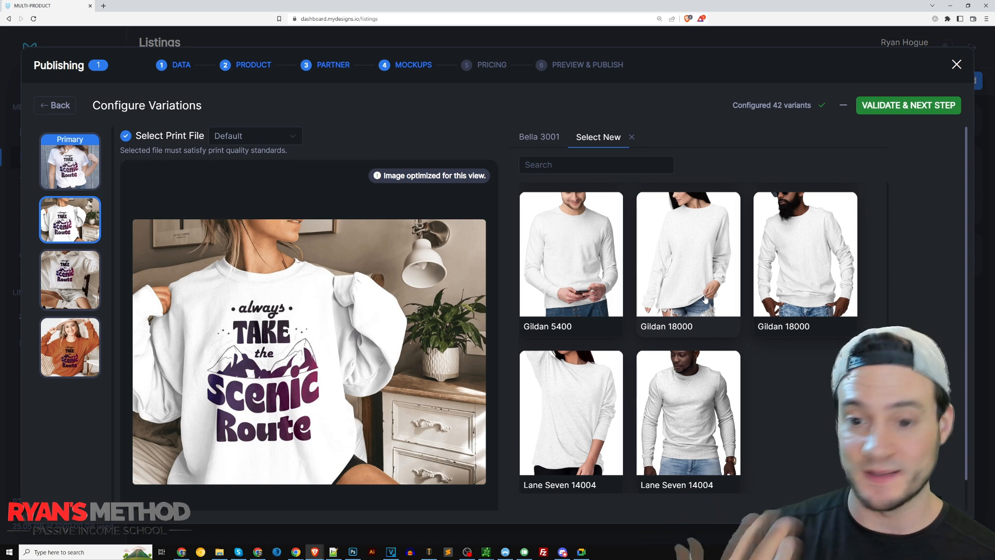
click(690, 233)
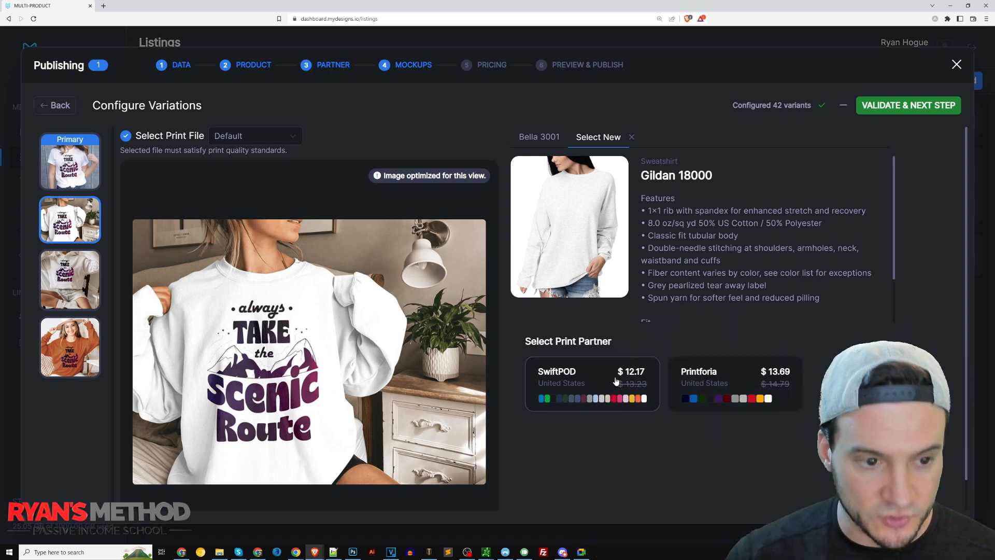
click(578, 376)
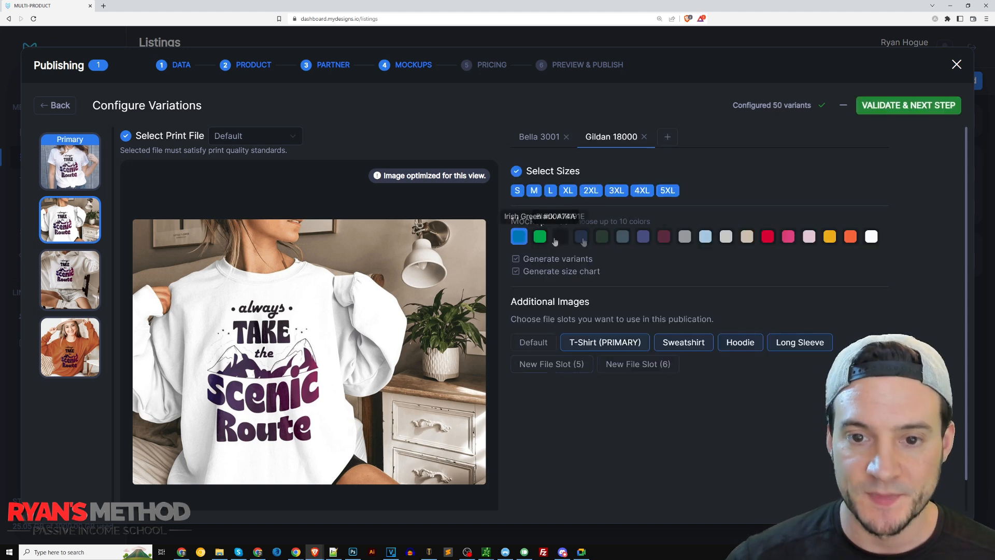
Add the white, light pink, sand, light grey and light blue colors to the Gildan 18000 sweatshirt.
click(873, 237)
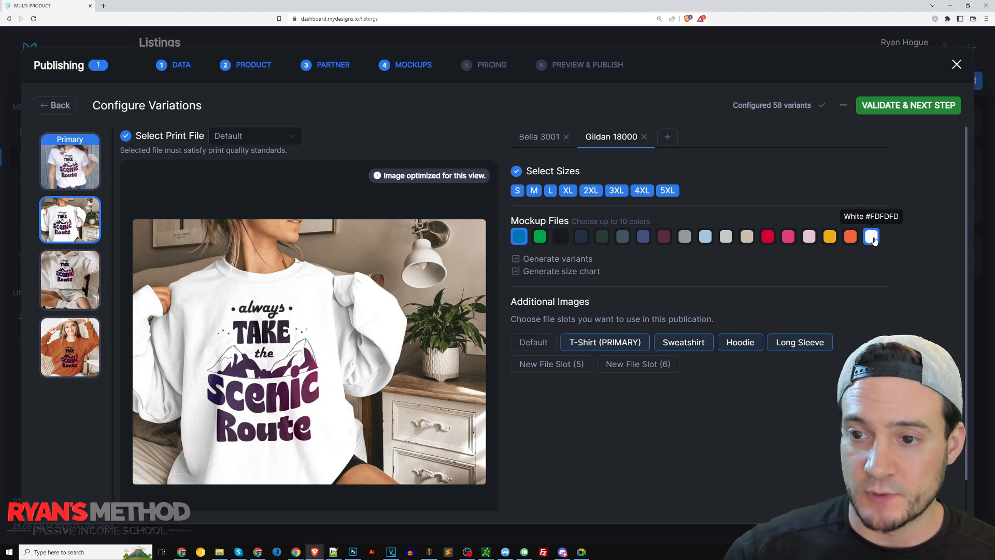
click(810, 237)
click(747, 238)
click(726, 237)
click(706, 238)
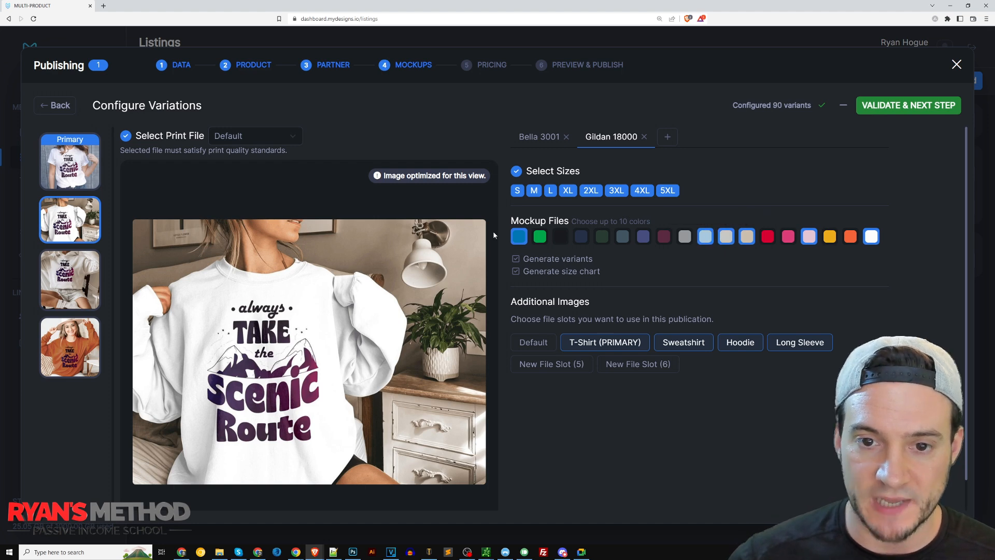
Remove blue from the Gildan 18000 sweatshirt colors and generate its size chart with the grey-background template in white.
click(519, 237)
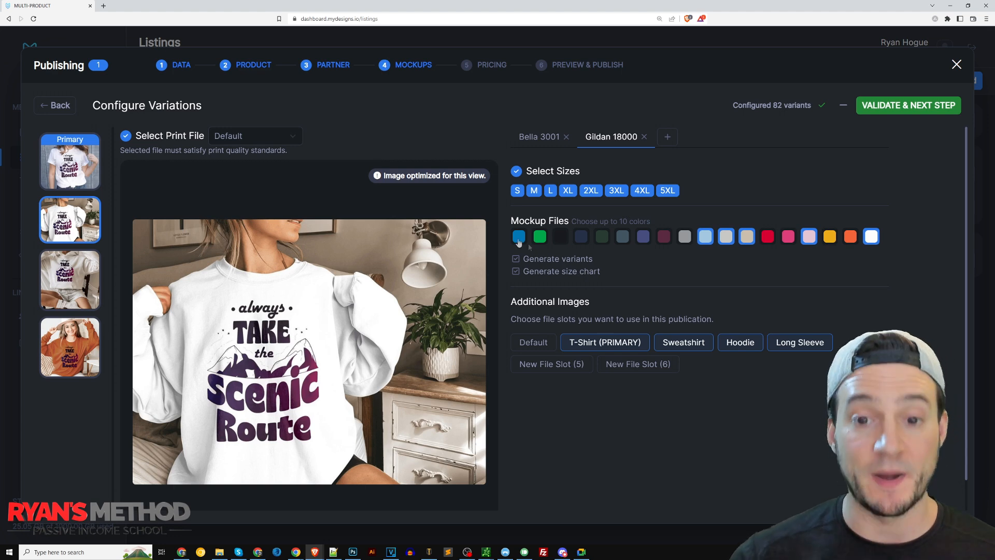
click(517, 272)
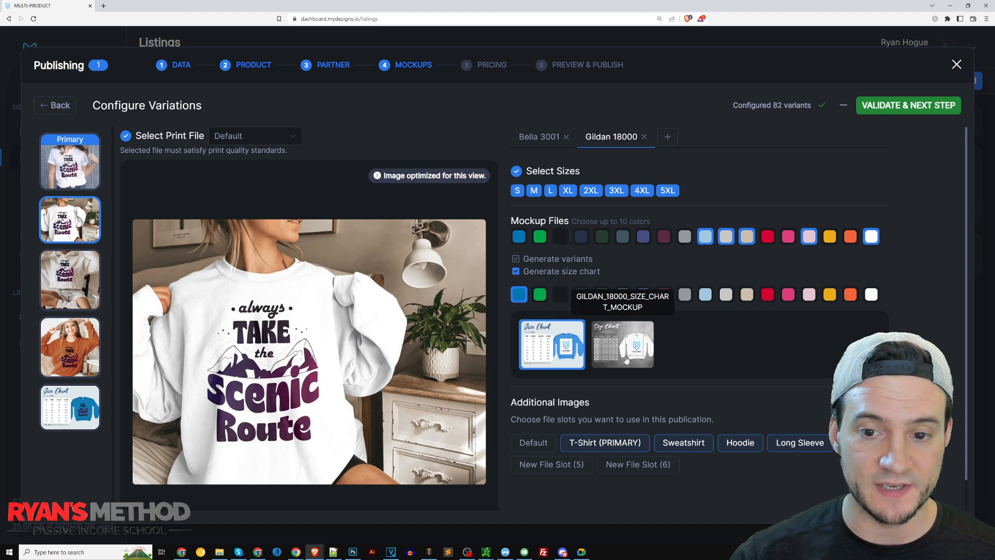
click(614, 345)
click(84, 404)
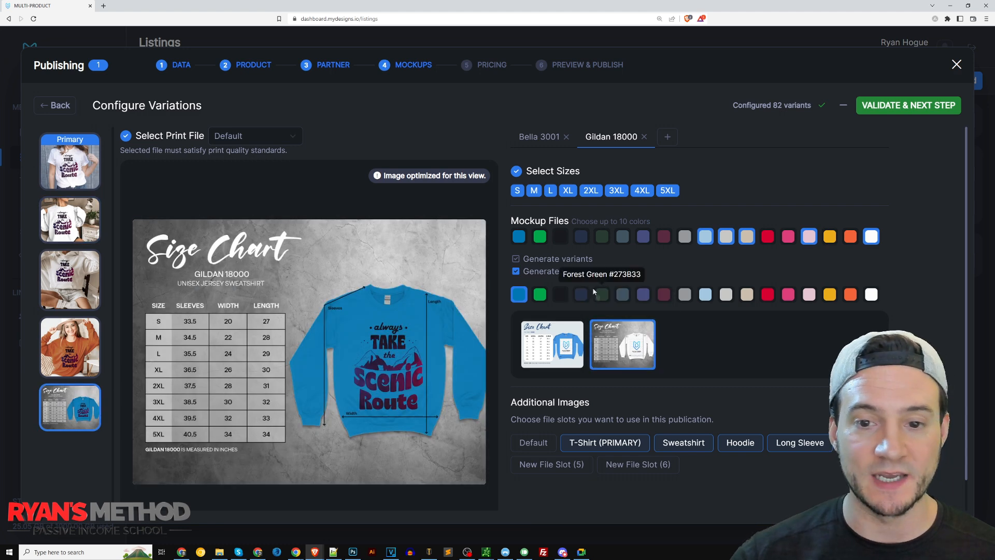
click(871, 294)
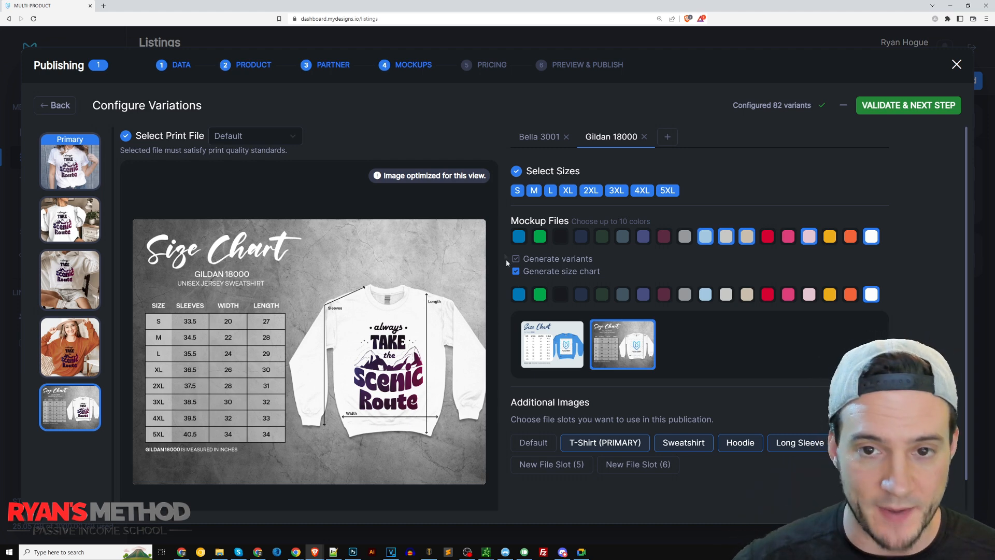
Move the sweatshirt size chart directly after the sweatshirt image and check the order of the listing images.
drag(69, 404, 70, 270)
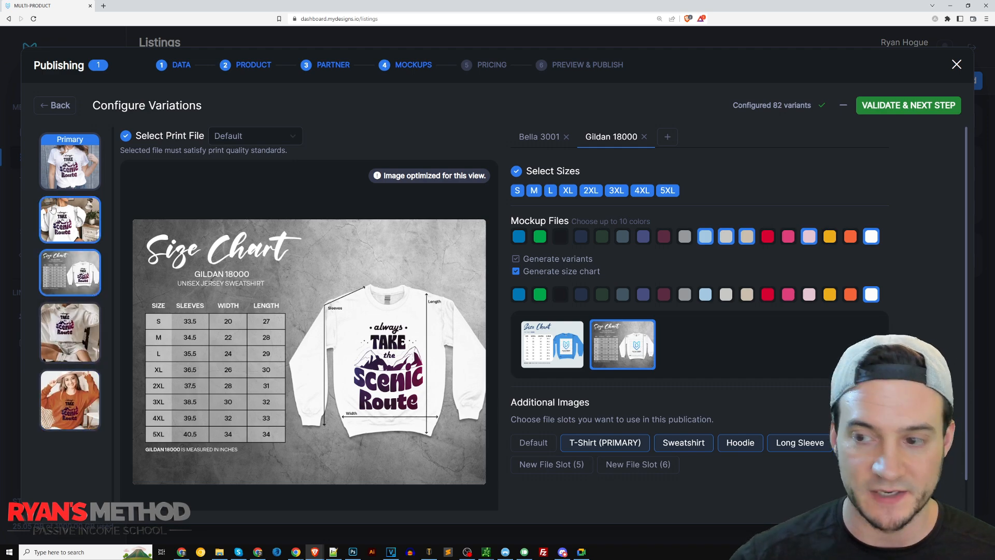
click(70, 169)
click(67, 230)
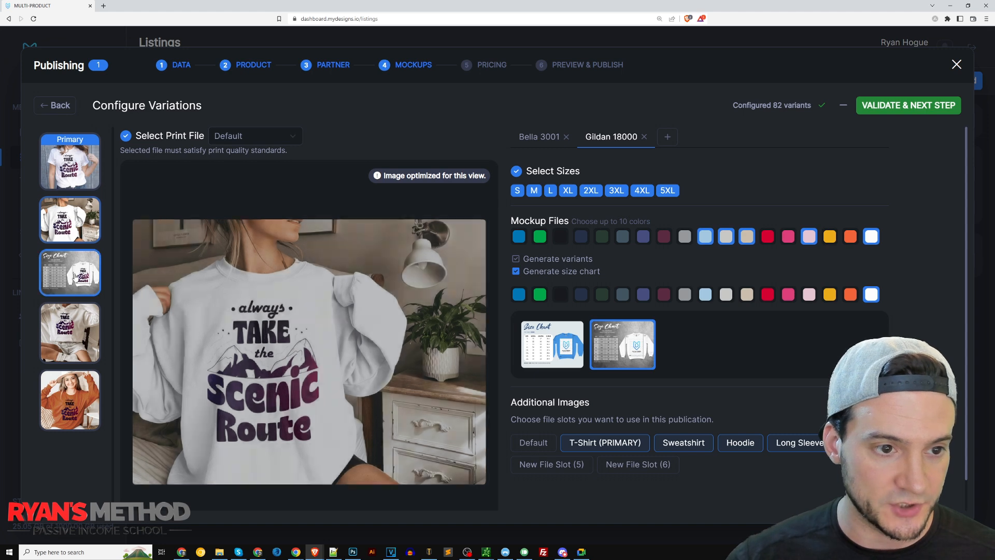
click(73, 274)
click(70, 163)
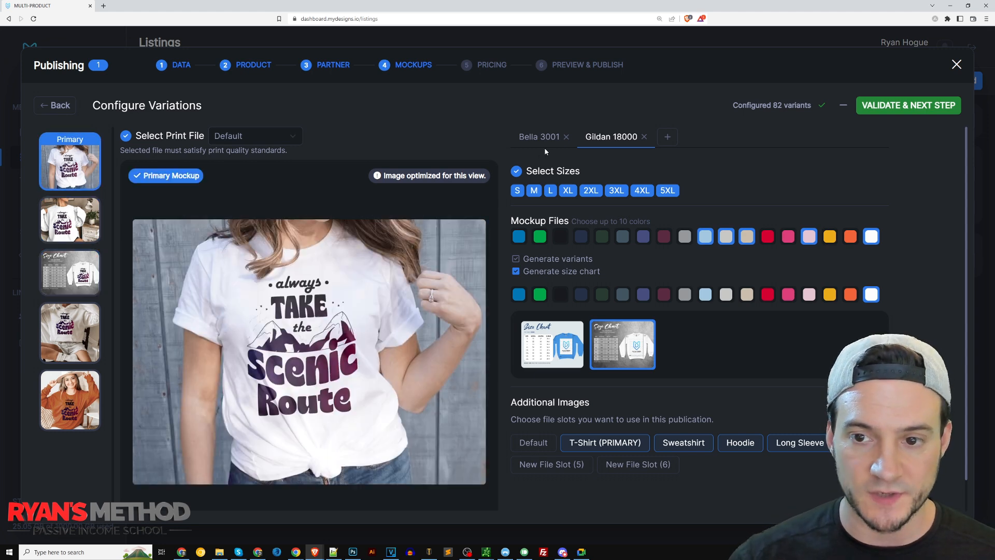
Generate the Bella 3001 size chart in white, place it right after the primary T-shirt image, and review the T-shirt and sweatshirt images.
click(538, 138)
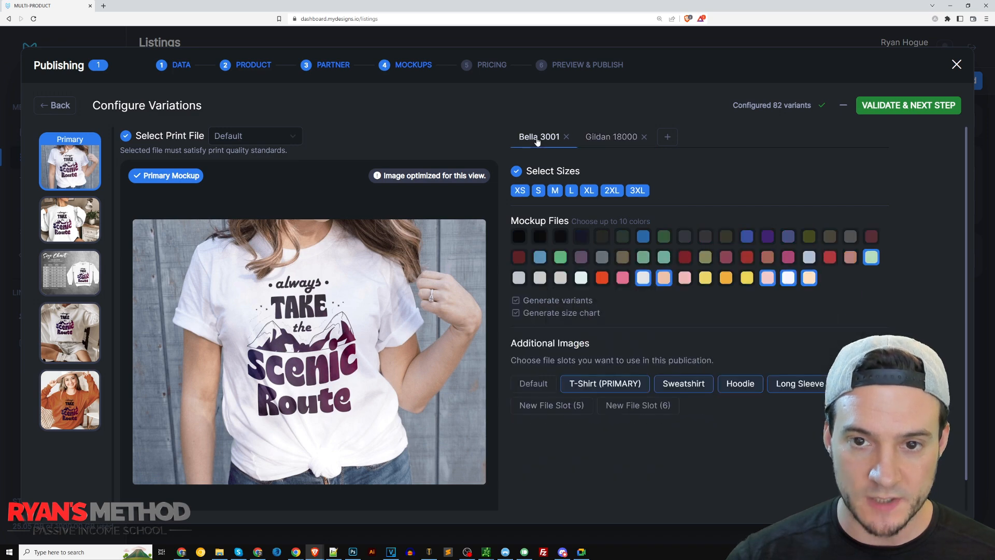
click(525, 314)
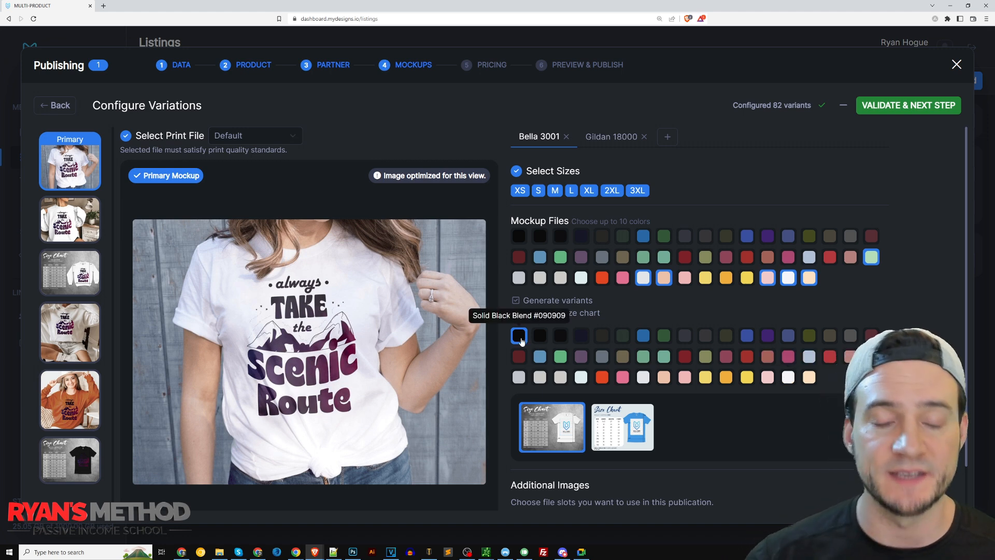
click(789, 379)
drag(73, 460, 87, 244)
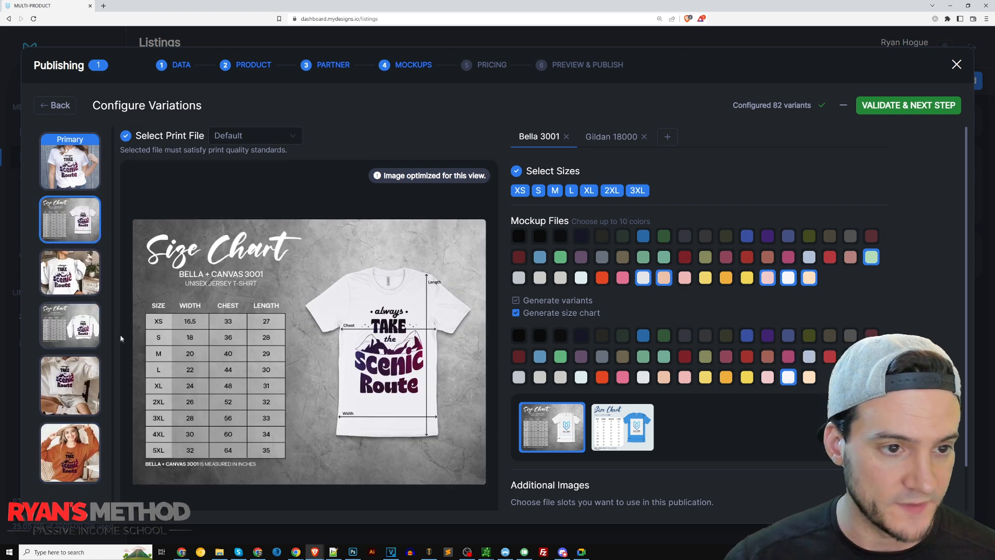
click(76, 174)
click(79, 220)
click(82, 272)
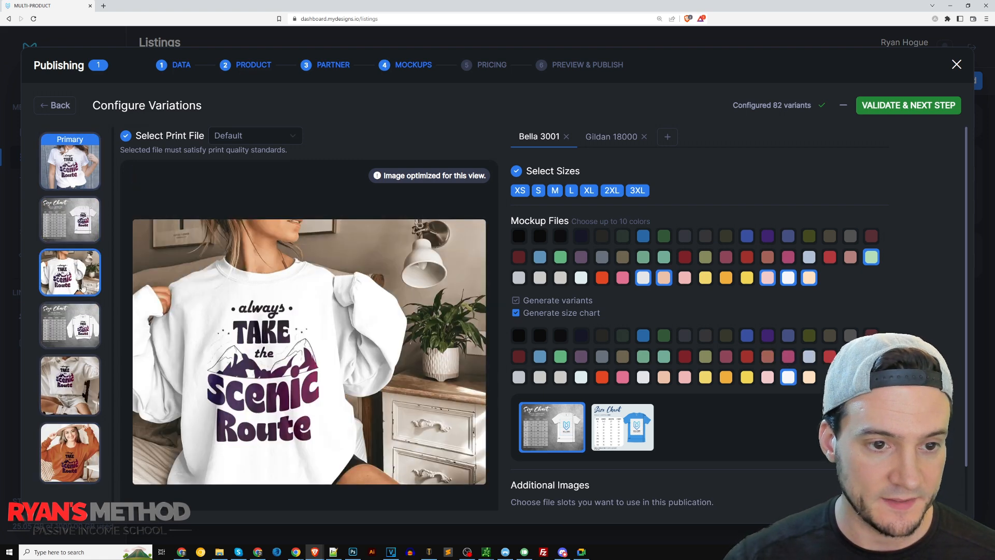
click(81, 318)
Preview the hoodie image and add the Gildan 18500 hoodie as a third product, printed by SwiftPOD.
click(63, 370)
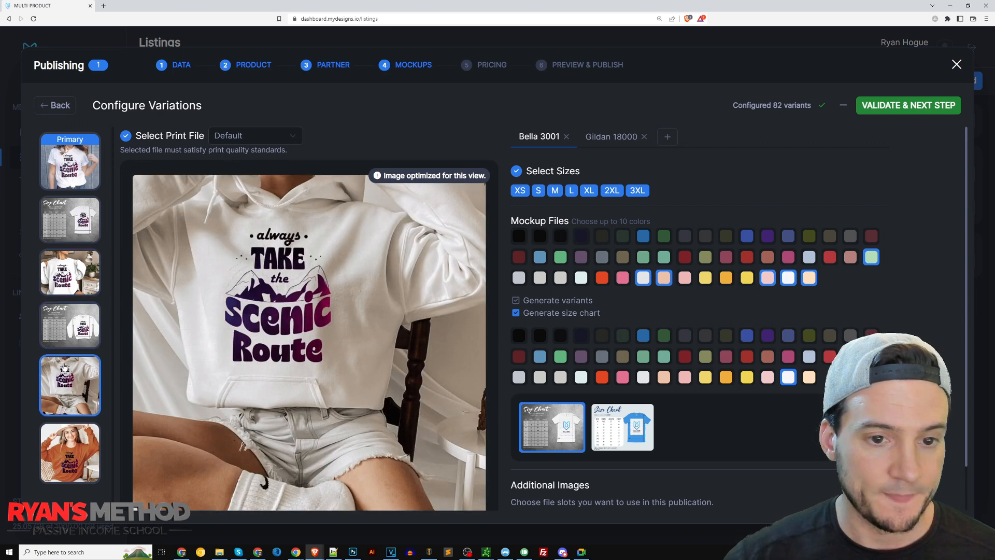
click(669, 138)
scroll(812, 322, down, 2)
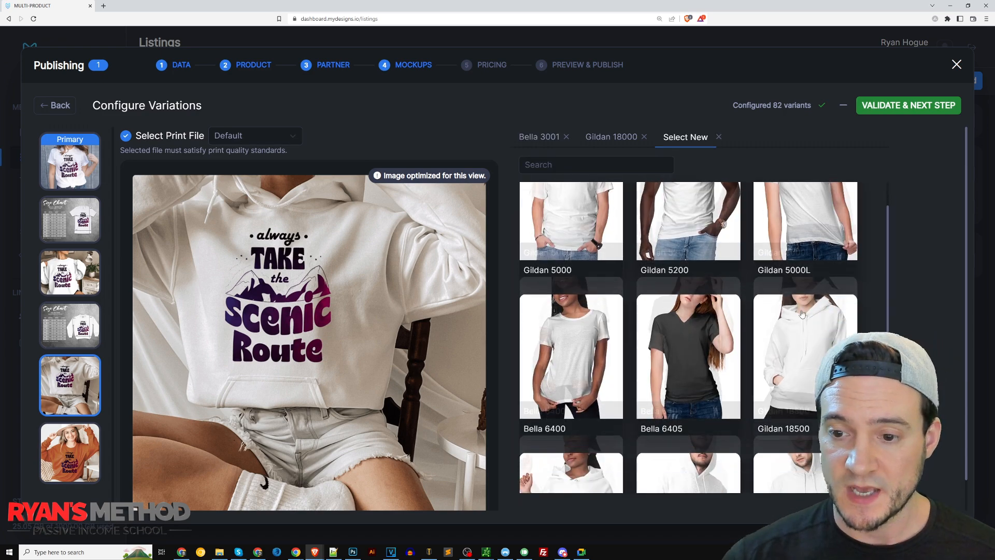
click(812, 323)
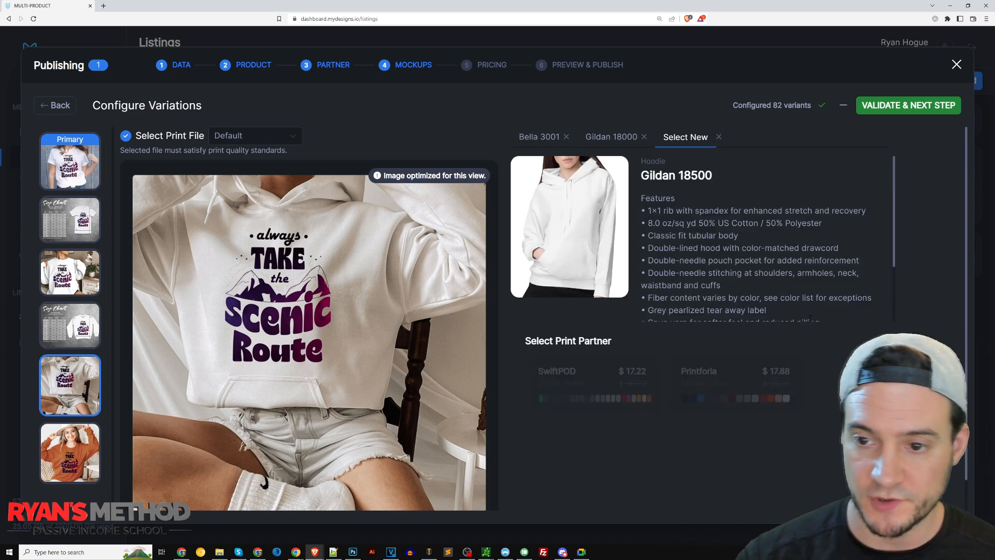
click(559, 387)
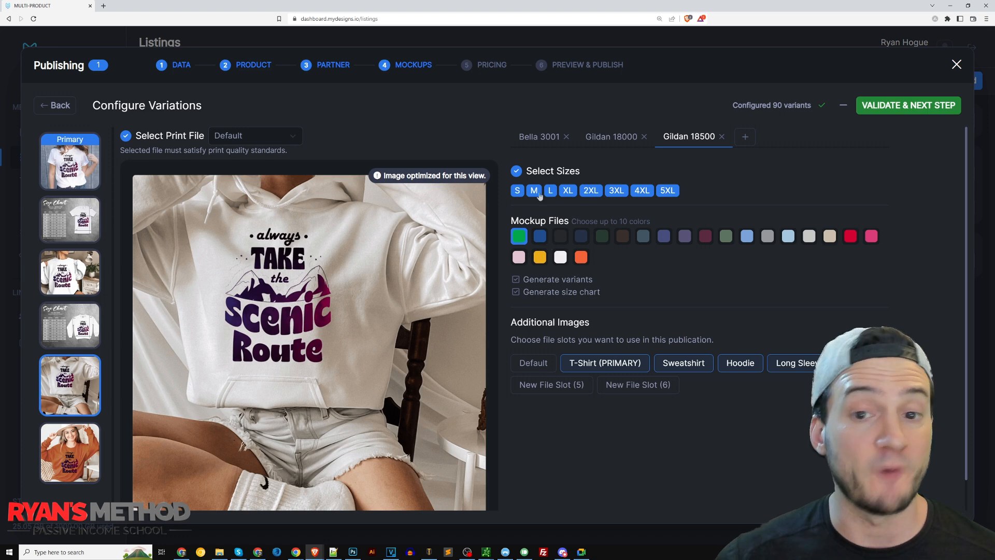
Replace green with white, light pink, sand, light grey and light blue in the Gildan 18500 hoodie colors.
click(561, 260)
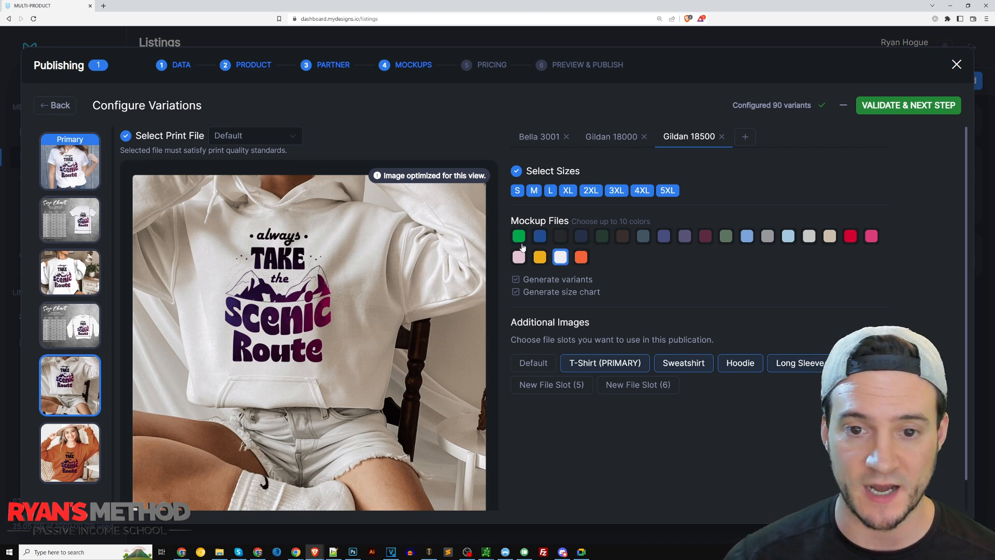
click(520, 258)
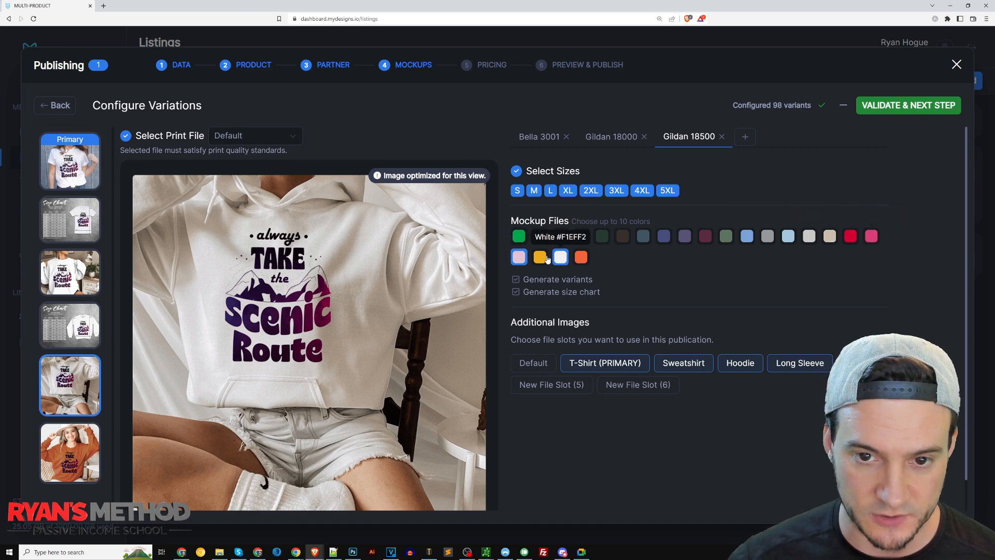
click(830, 238)
click(809, 237)
click(788, 237)
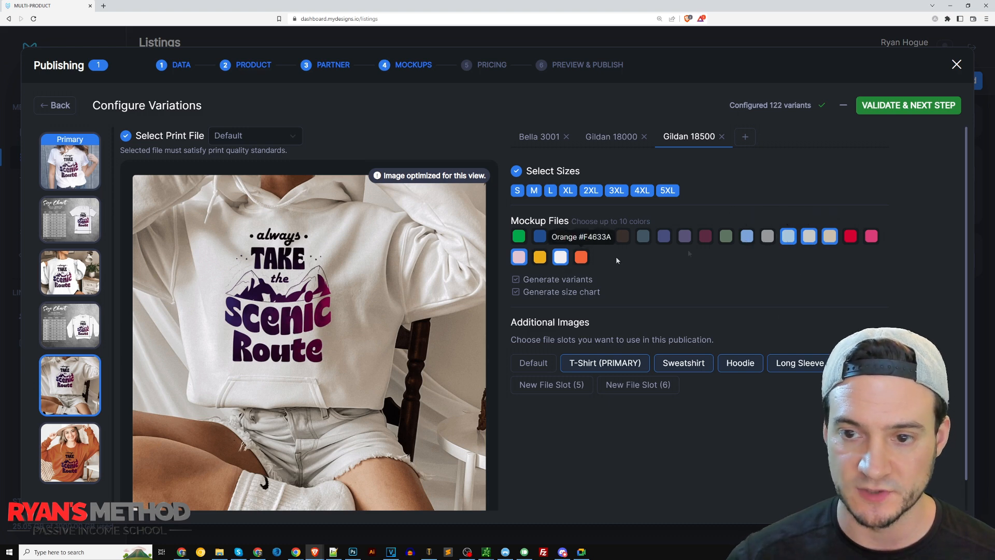
Generate the Gildan 18500 size chart with the grey-background template in white and place it right after the hoodie image.
click(519, 293)
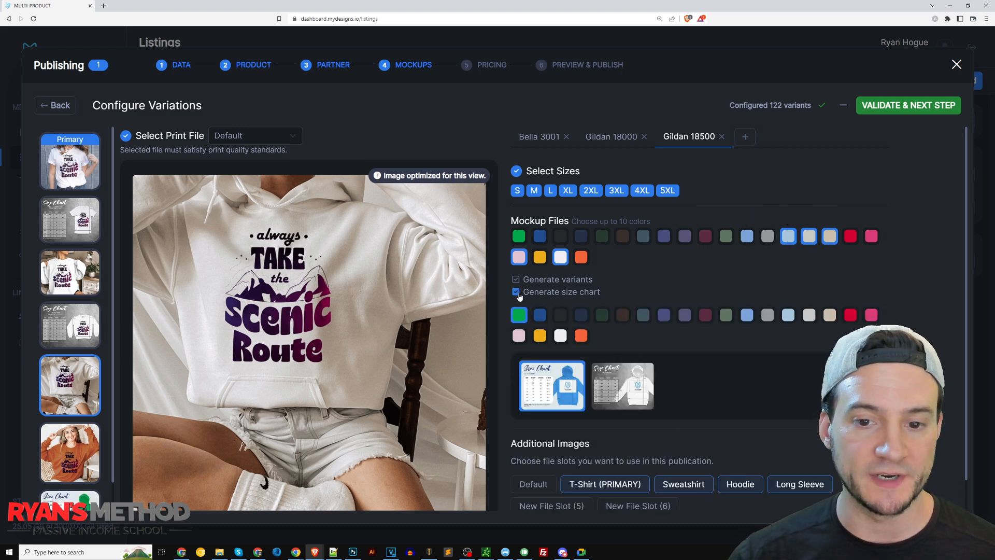
click(612, 380)
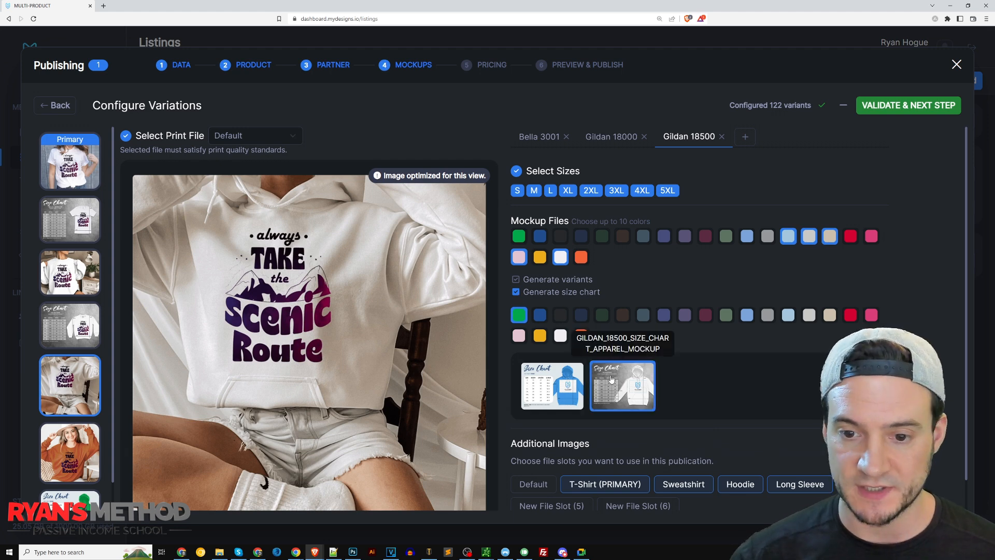
click(560, 336)
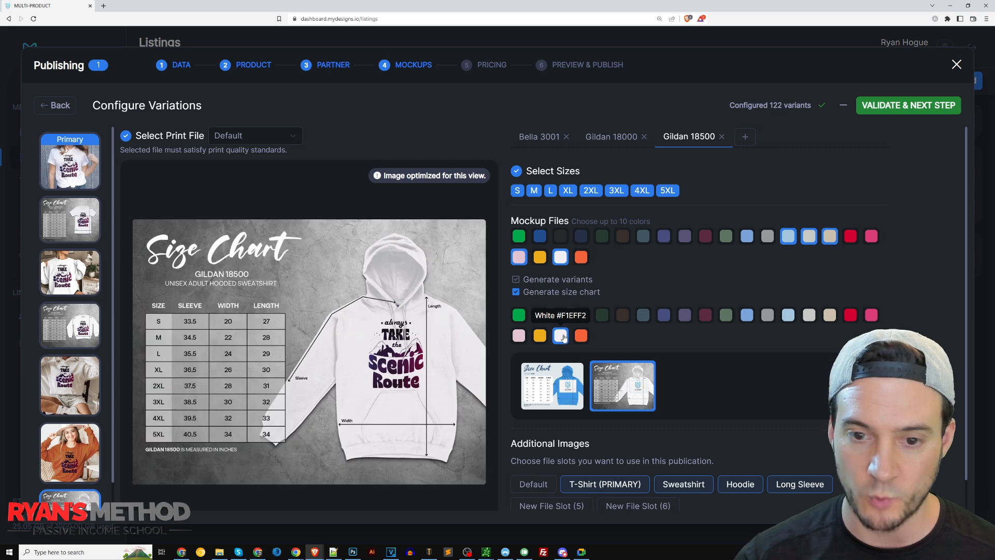
scroll(70, 363, down, 1)
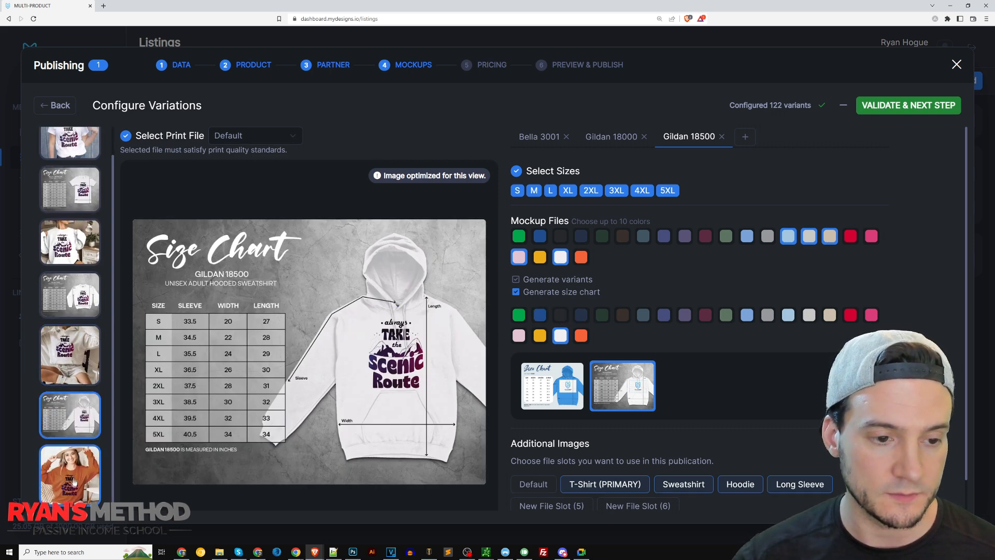
Preview the long sleeve image, search the products for 5400, and add the Gildan 5400 long sleeve T-shirt, printed by SwiftPOD.
click(72, 483)
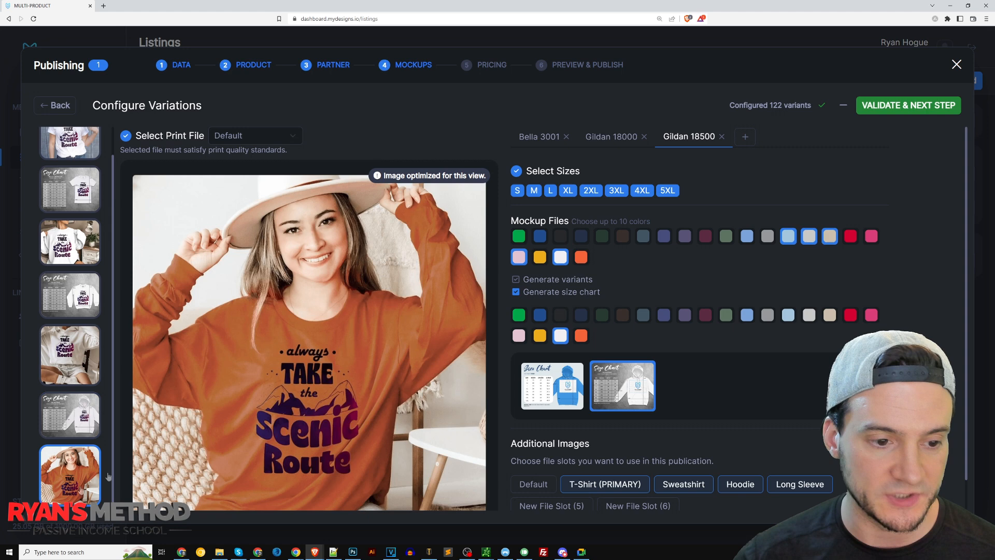
click(746, 137)
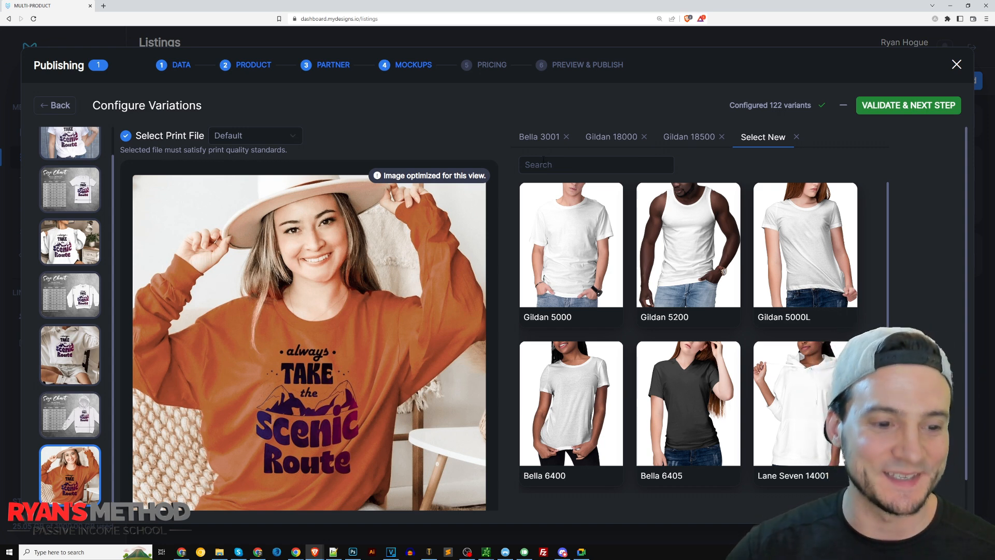
click(544, 162)
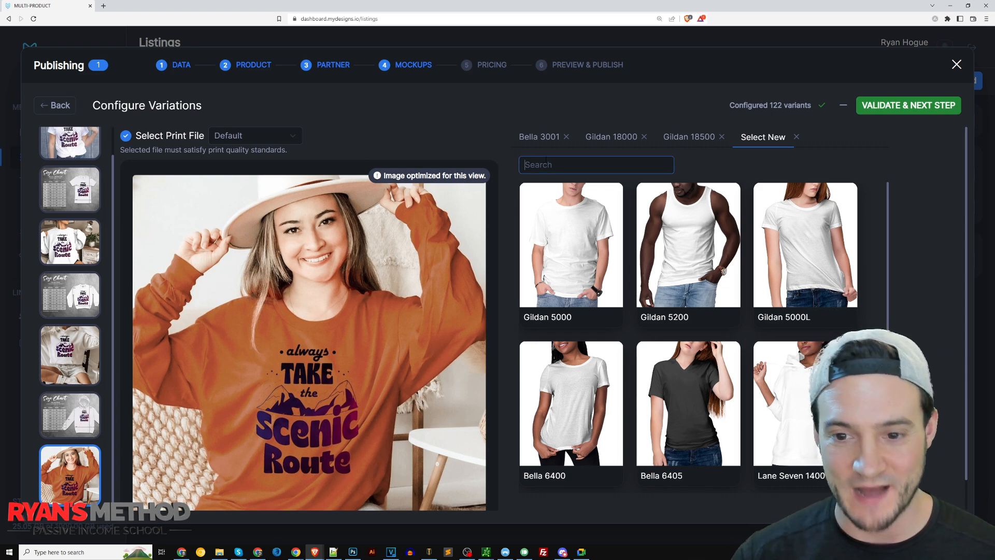
text(5400)
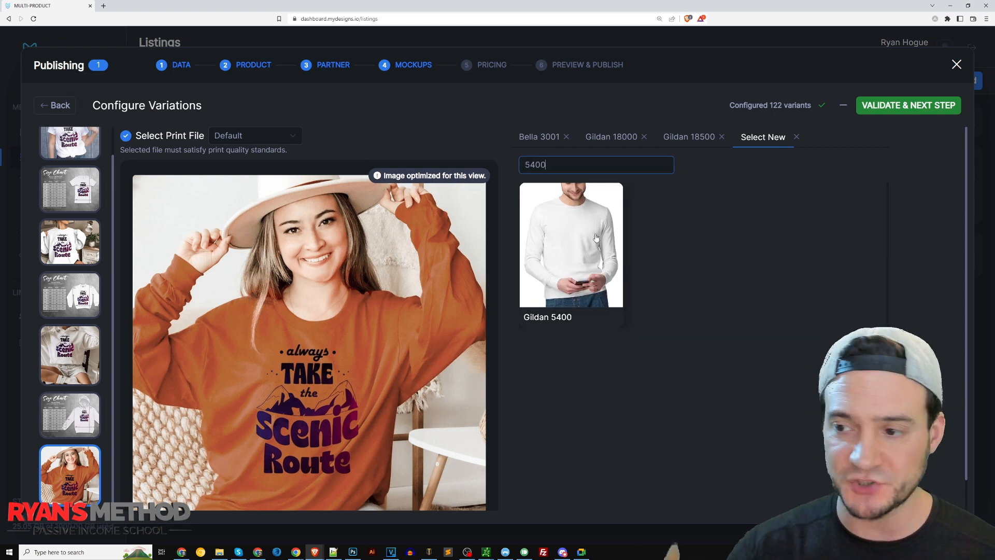
click(568, 257)
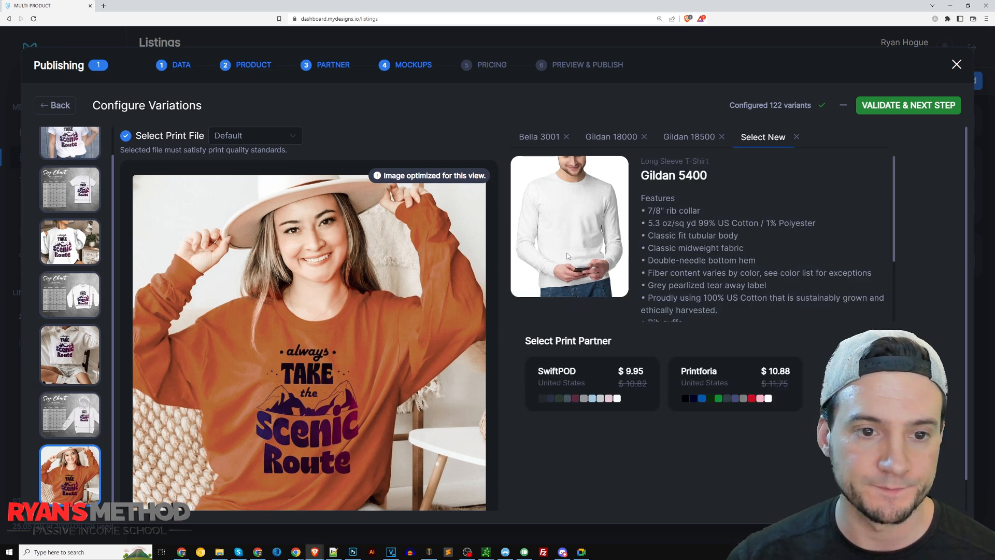
click(562, 374)
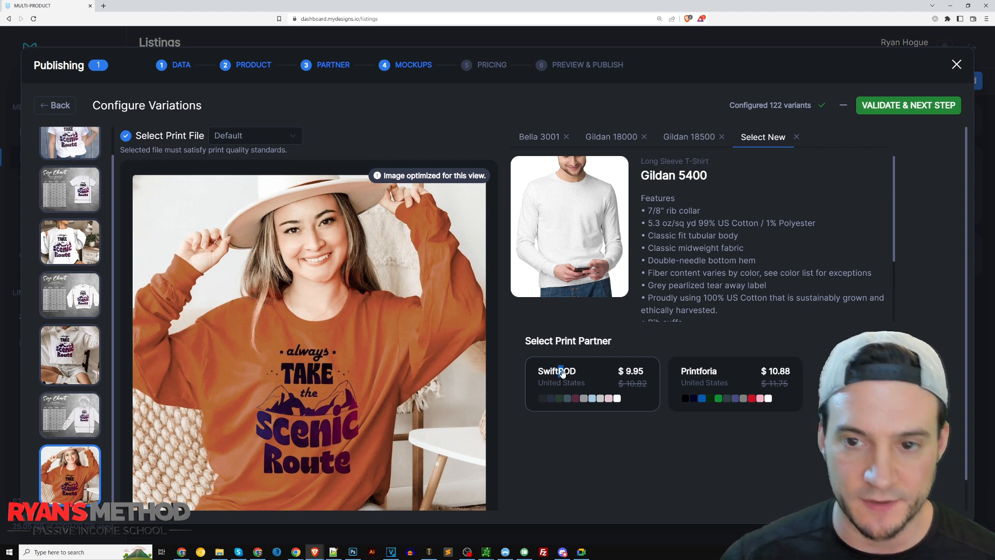
click(565, 373)
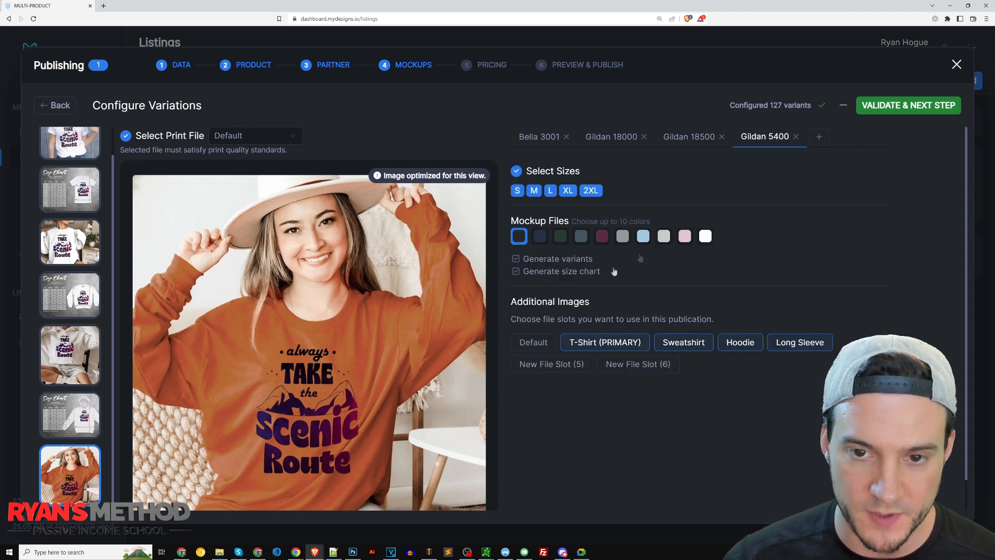
Add white, light pink, light grey and light blue to the Gildan 5400 colors and remove black.
click(705, 237)
click(685, 237)
click(664, 237)
click(643, 237)
click(519, 237)
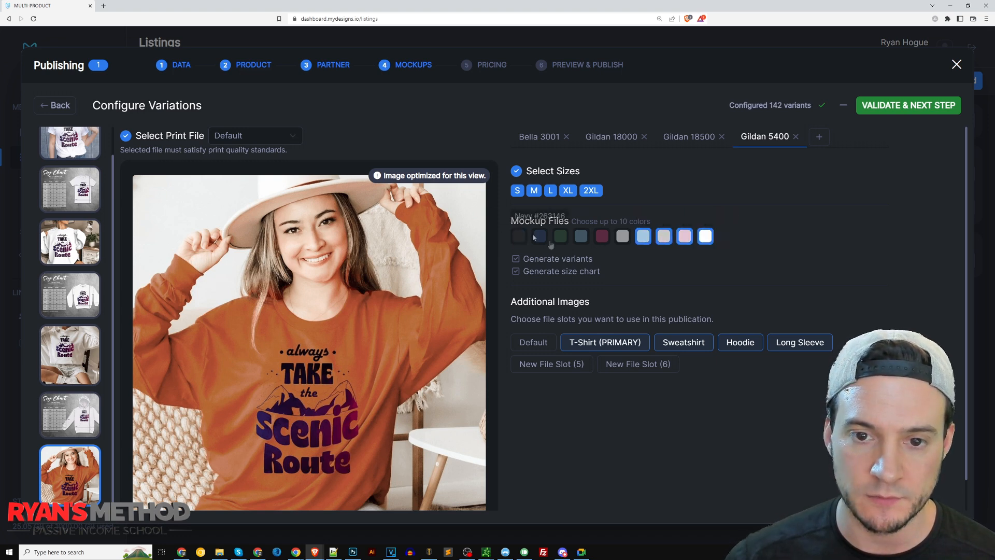
Generate the Gildan 5400 size chart with the grey-background template in white and check its place after the long sleeve image.
click(516, 272)
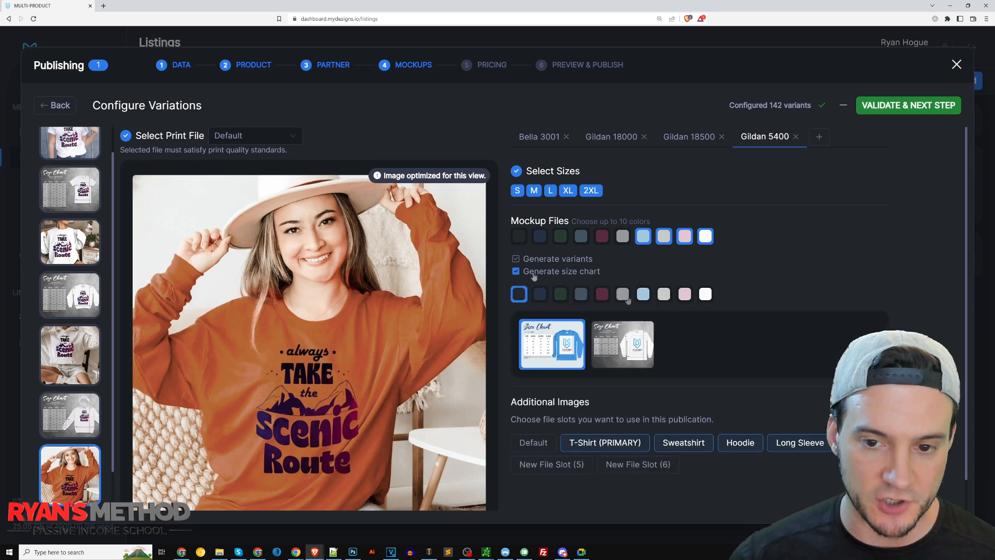
click(629, 345)
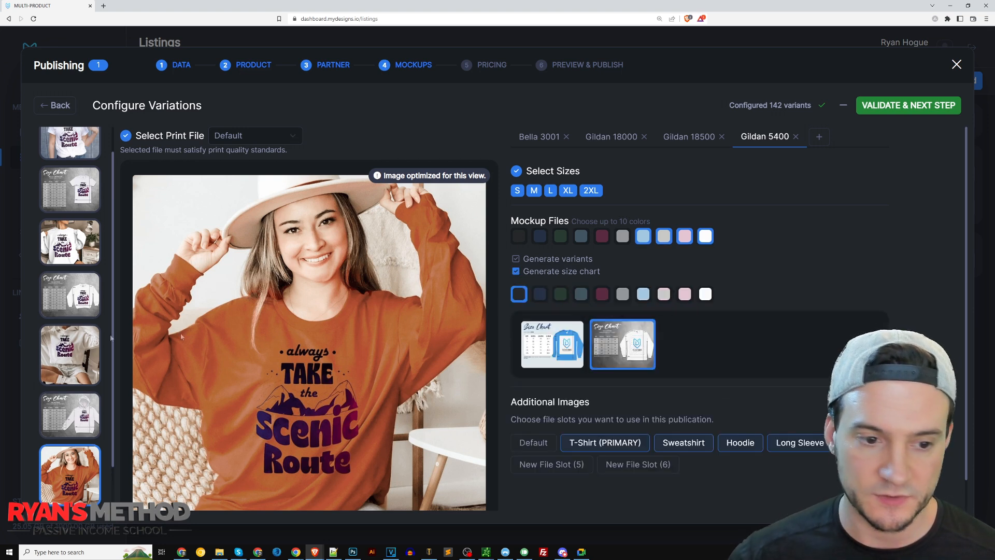
click(705, 294)
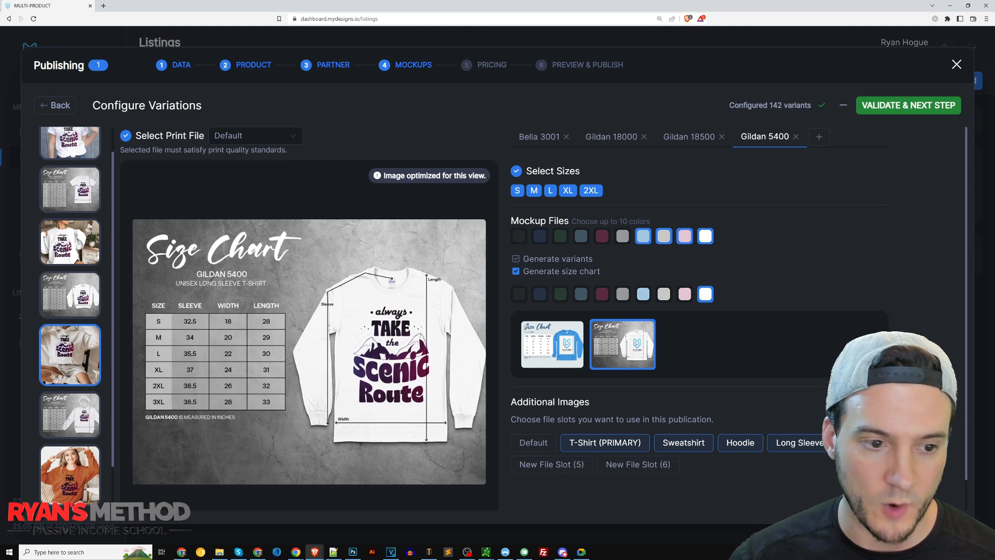
scroll(57, 382, down, 1)
click(78, 412)
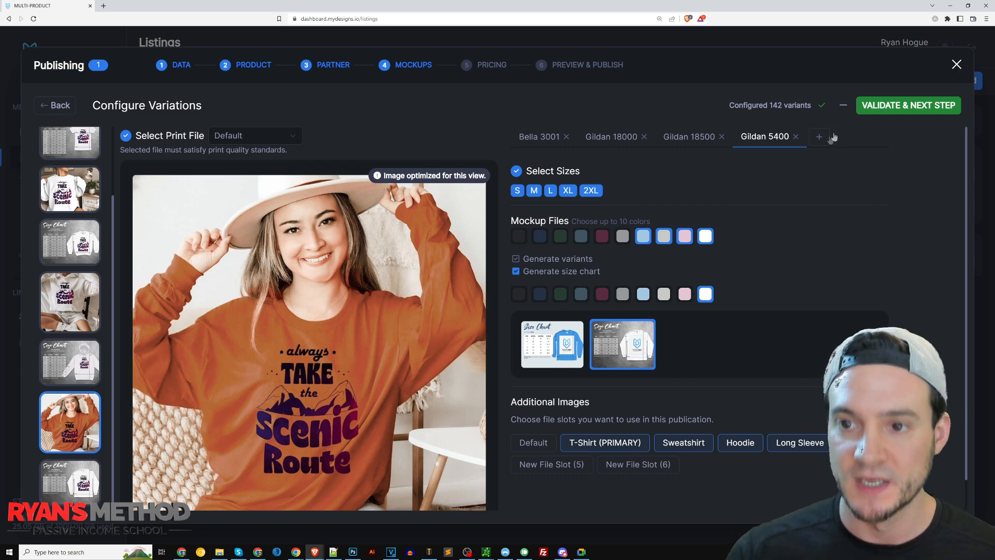
scroll(78, 164, up, 5)
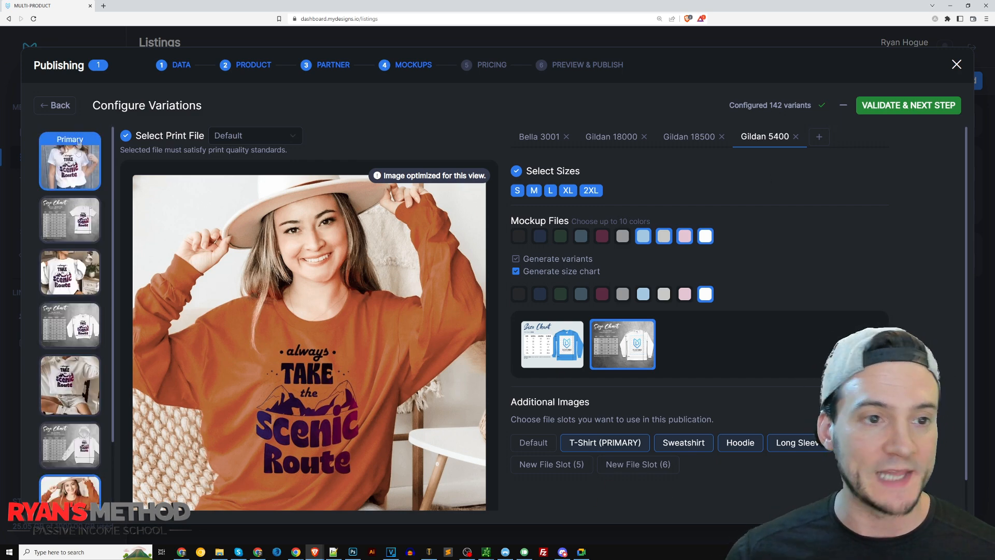
Review the listing images in order, from the primary T-shirt image through the Gildan 18500 size chart.
click(79, 162)
click(73, 221)
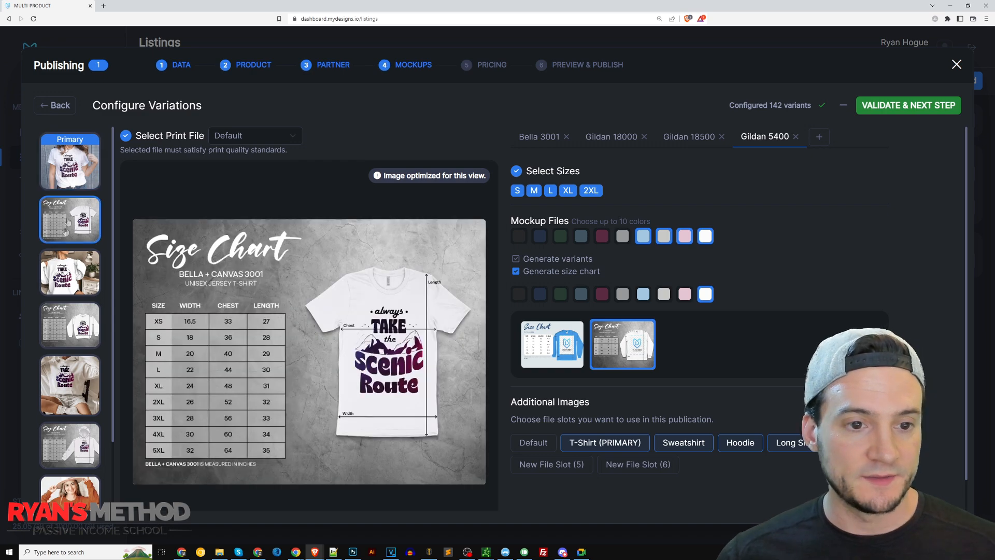
click(84, 273)
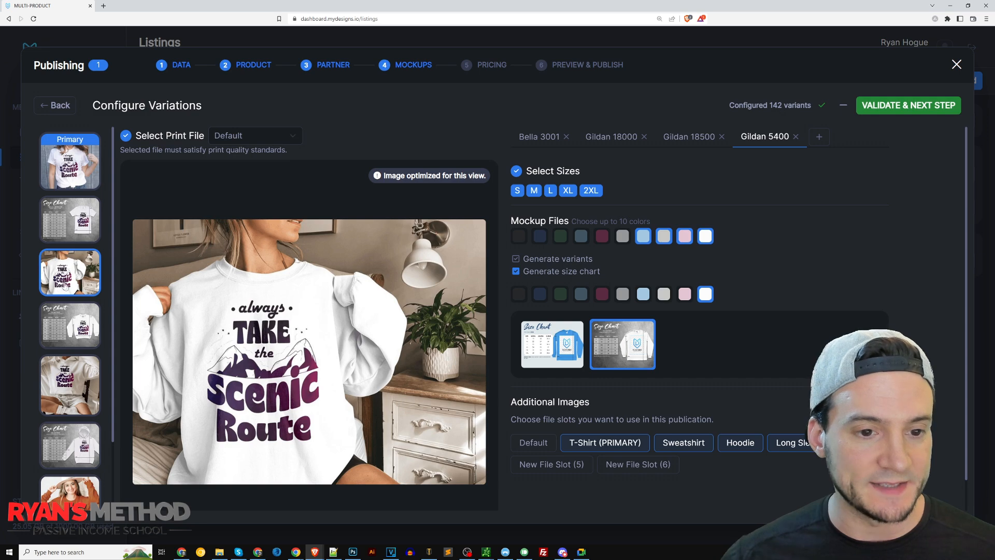
click(65, 330)
scroll(66, 330, down, 2)
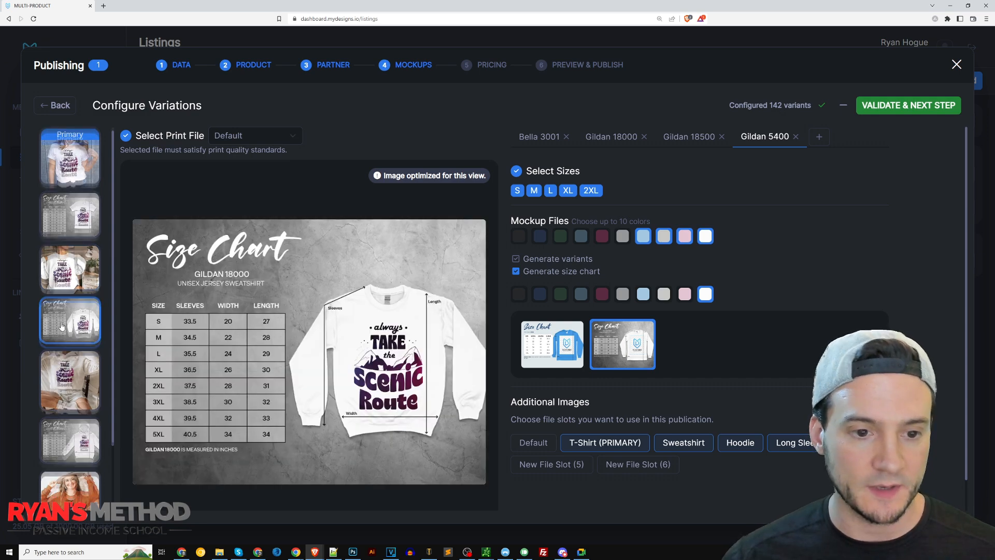
click(70, 324)
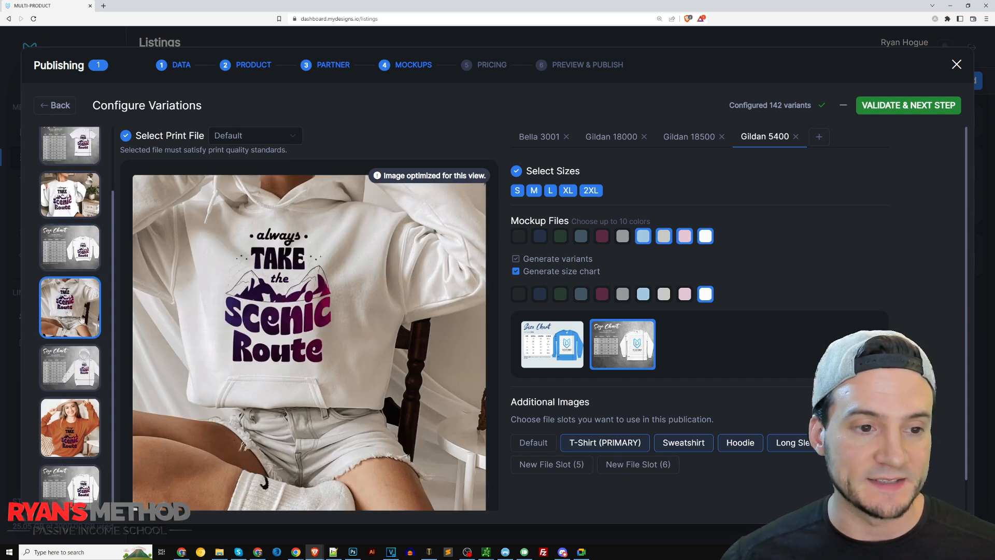
click(65, 371)
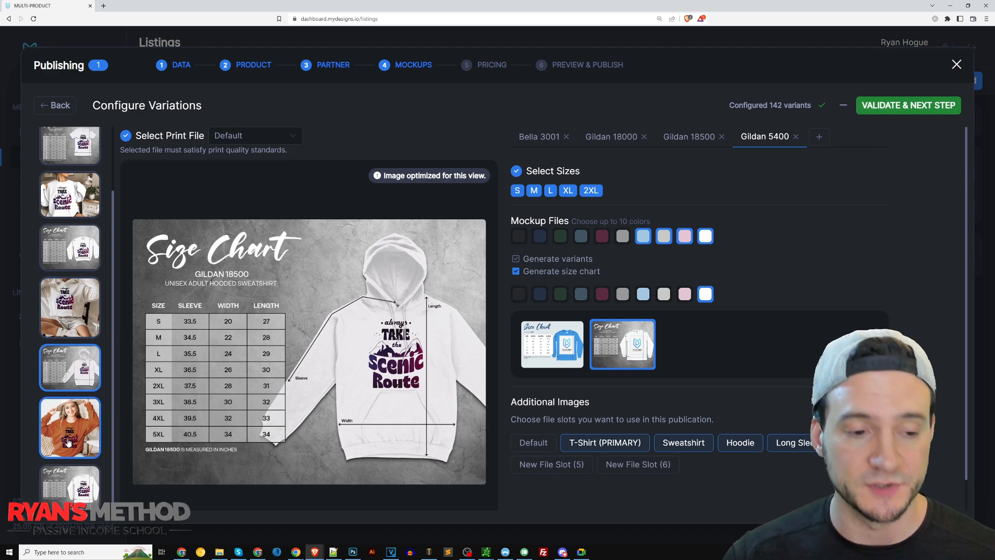
Compare the T-shirt, sweatshirt, hoodie and long sleeve images again, ending with the Gildan 5400 size chart.
scroll(59, 405, up, 5)
click(84, 157)
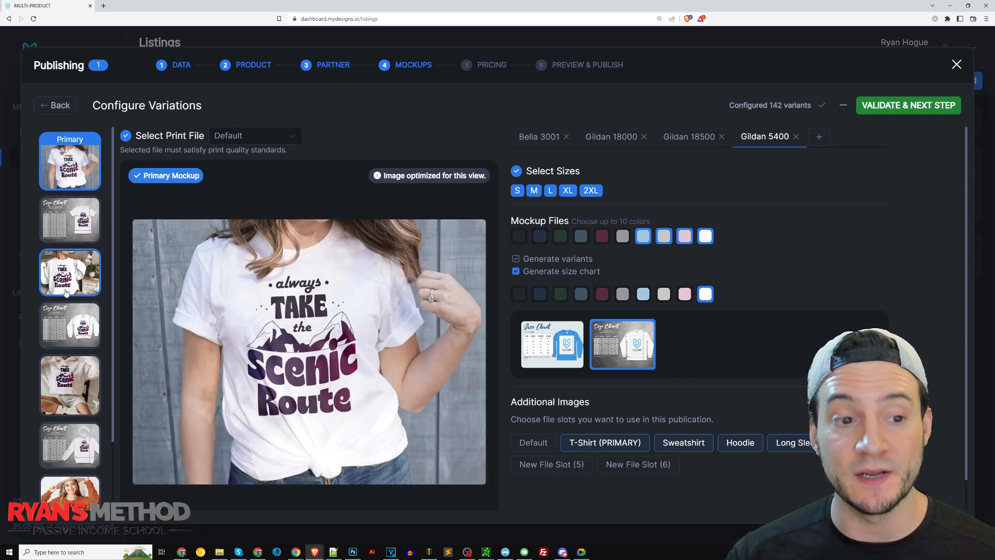
click(86, 283)
click(77, 167)
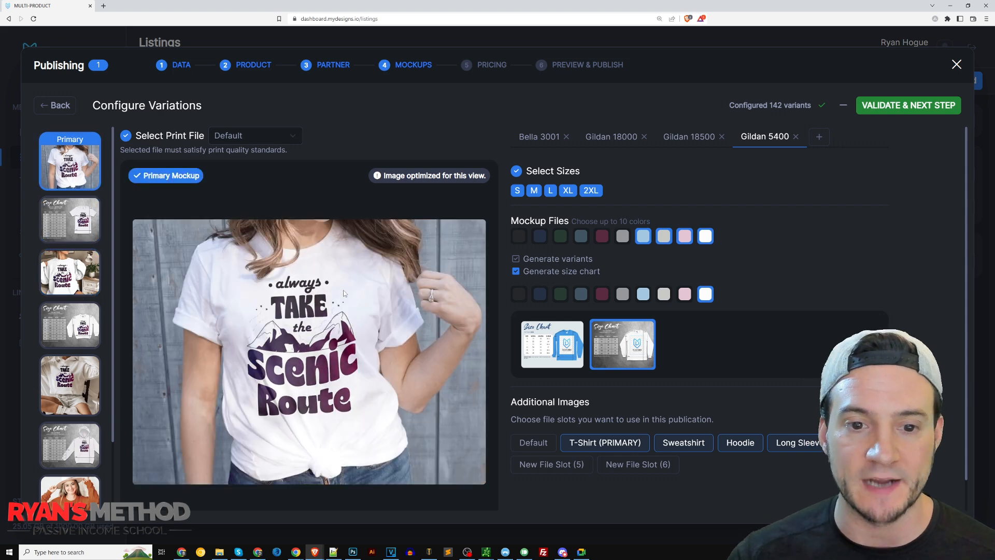
click(71, 258)
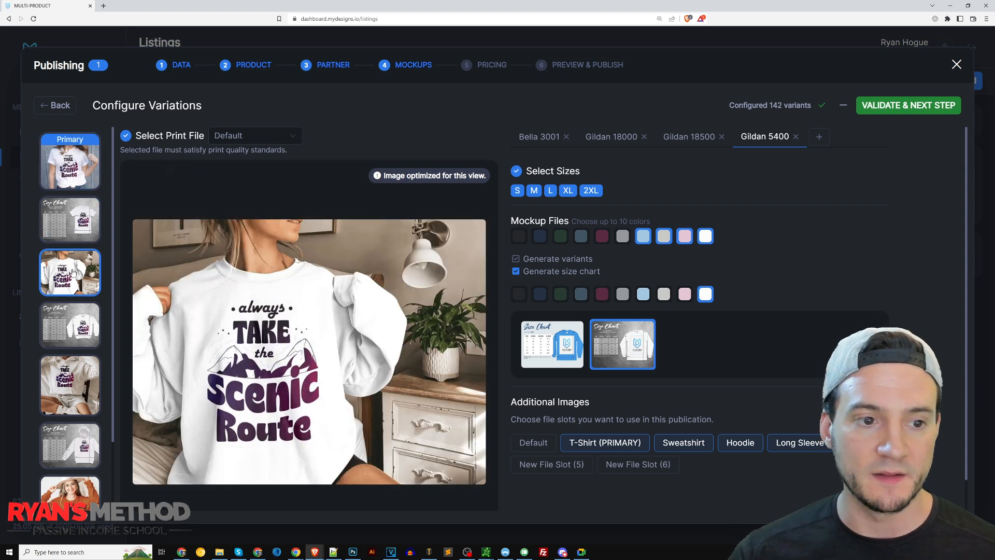
click(64, 384)
scroll(67, 389, down, 3)
click(72, 422)
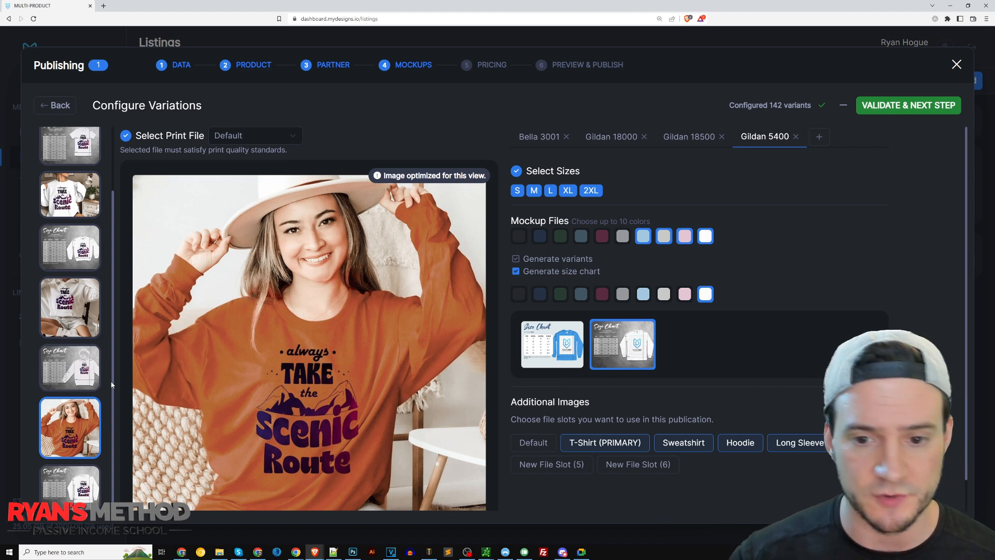
scroll(73, 425, down, 1)
click(71, 478)
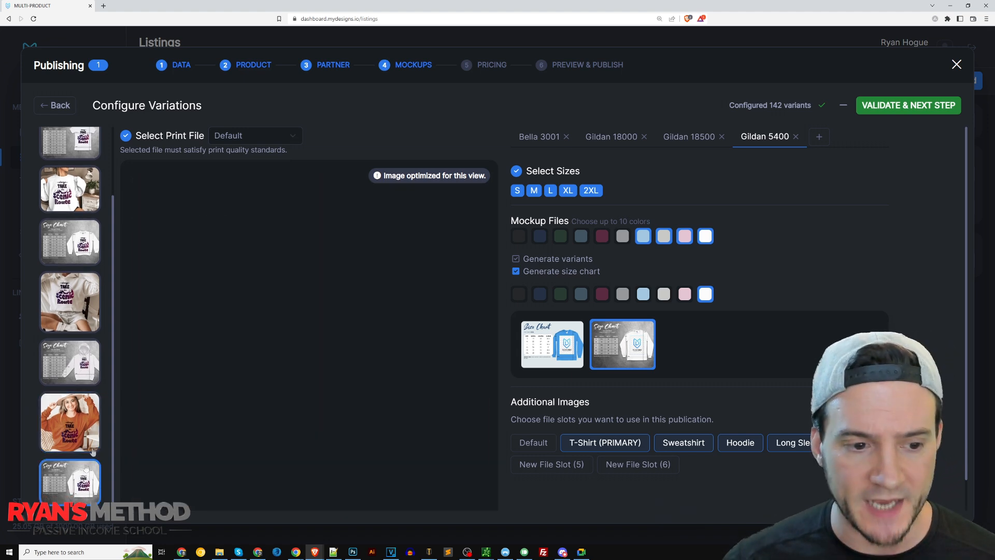
Validate the mockups, continue to pricing, and replace the Bella 3001 prices with 19.99 for all sizes and colors.
click(902, 105)
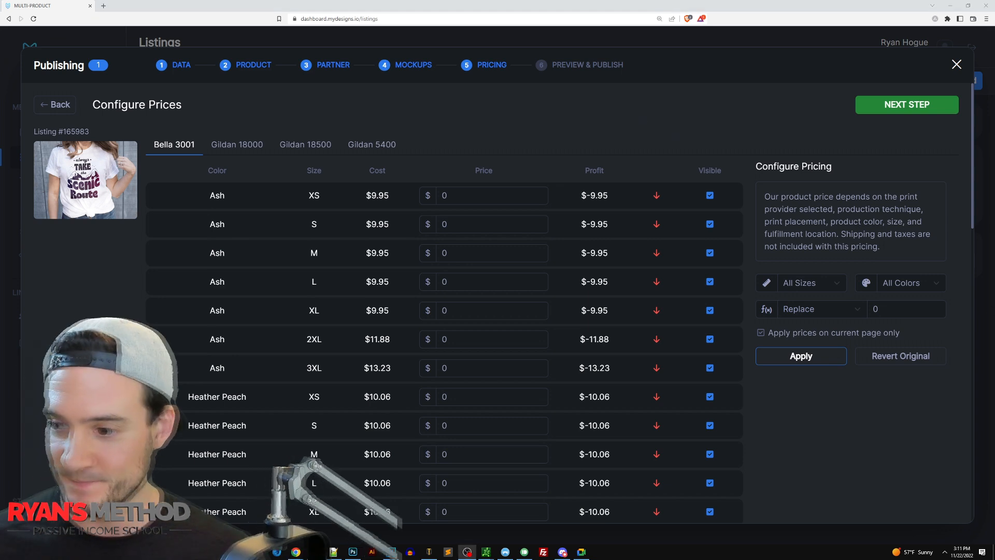
click(835, 287)
click(836, 289)
click(889, 287)
click(890, 288)
drag(888, 309, 737, 309)
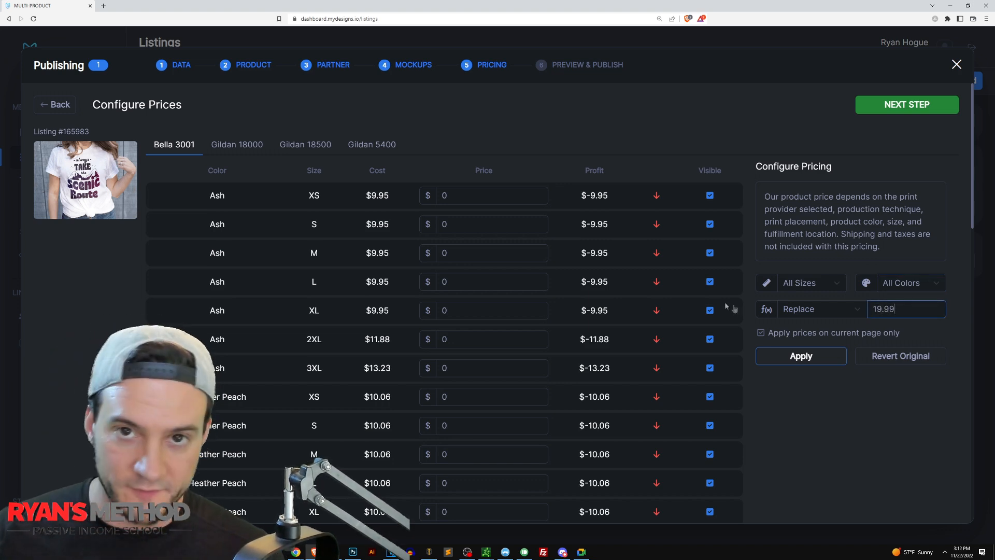
click(821, 359)
scroll(698, 376, down, 7)
scroll(745, 353, down, 8)
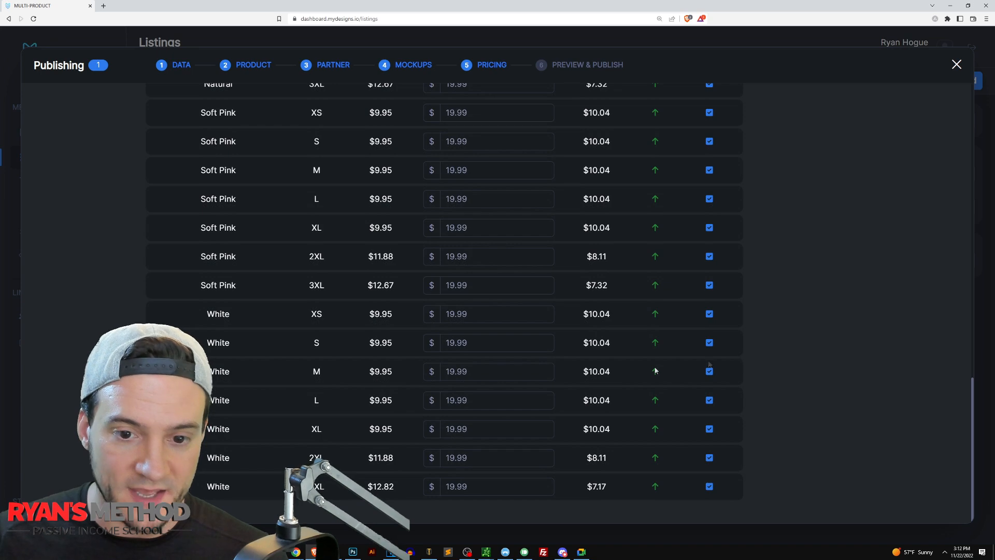
scroll(726, 308, up, 15)
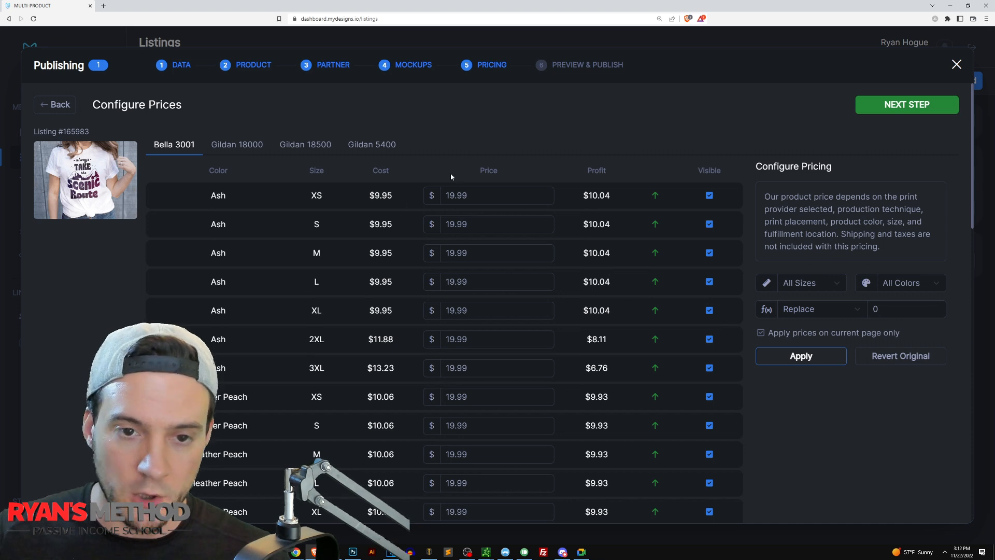
Examine the size and color filters, the price adjustment options, and the 2XL and 3XL costs of the Bella 3001.
click(902, 283)
click(818, 286)
click(881, 282)
click(820, 309)
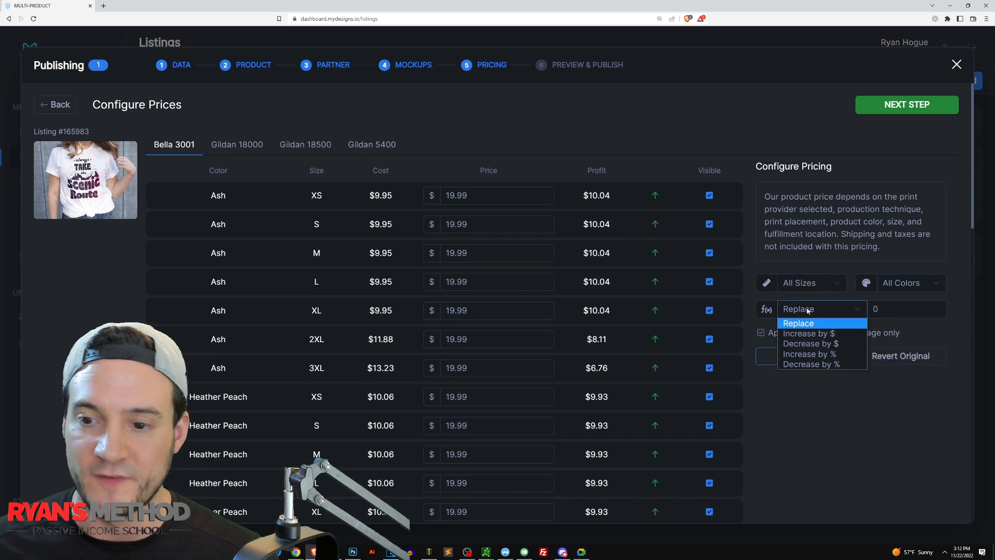
click(818, 430)
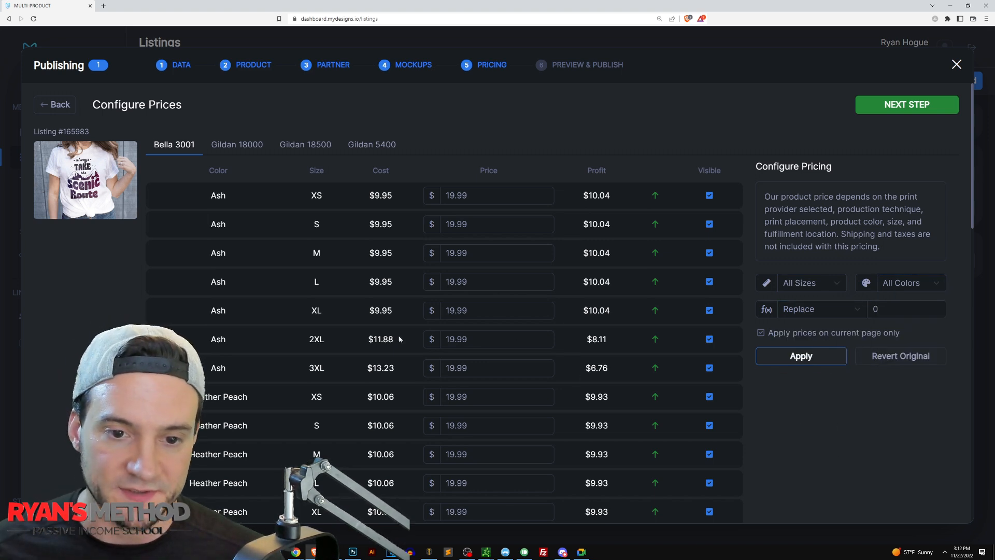
drag(398, 342, 298, 339)
drag(399, 371, 302, 368)
click(829, 427)
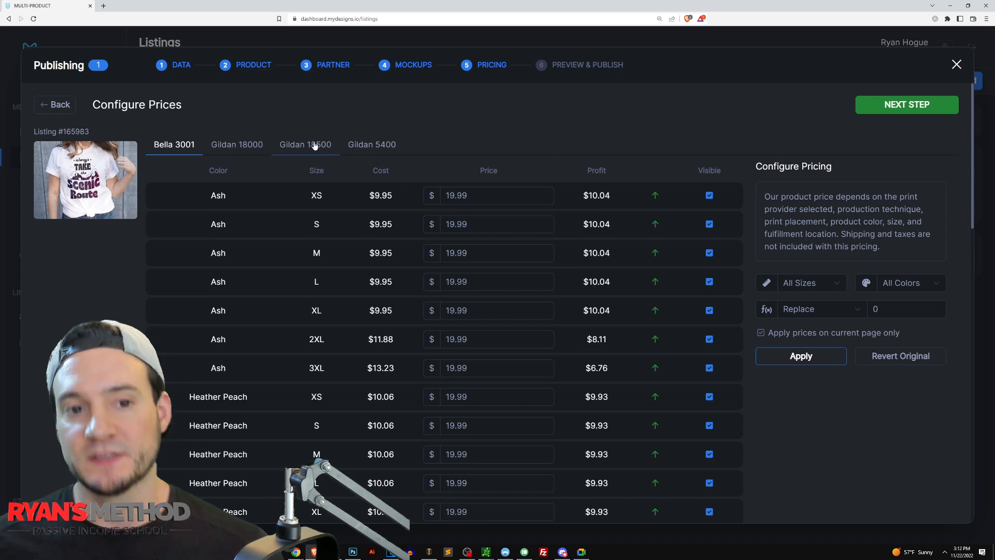
Replace the Gildan 18000 sweatshirt prices with 29.99 for all sizes and colors.
click(243, 149)
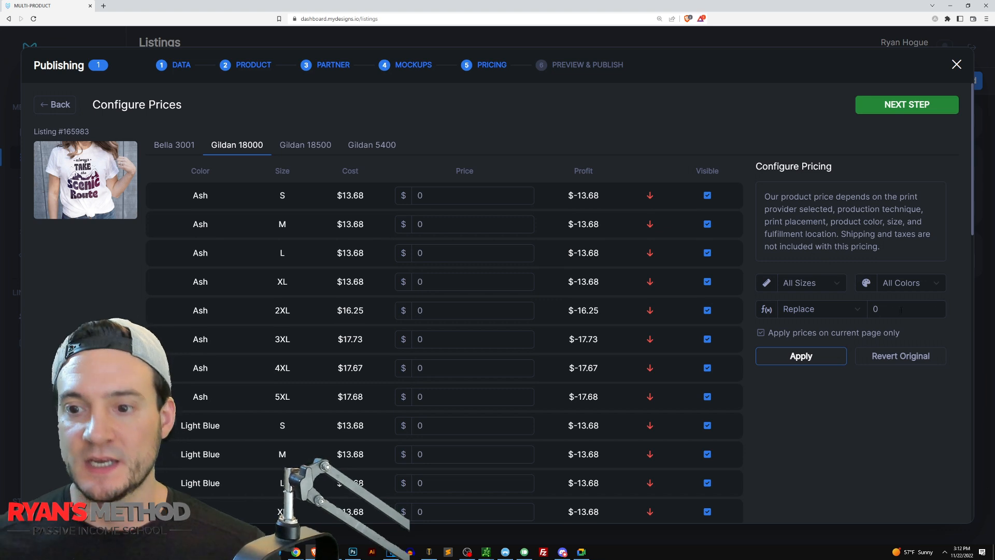
click(829, 314)
click(863, 313)
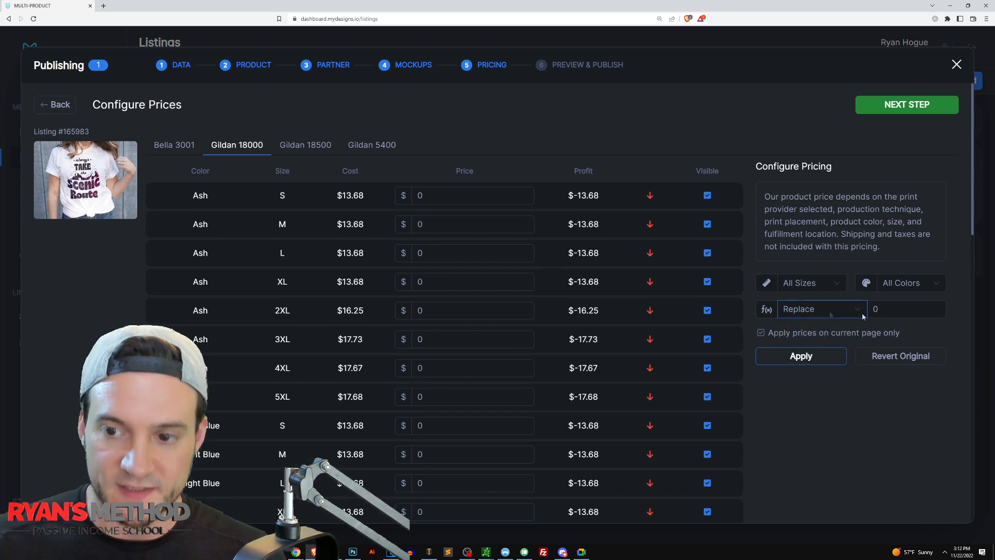
key(Tab)
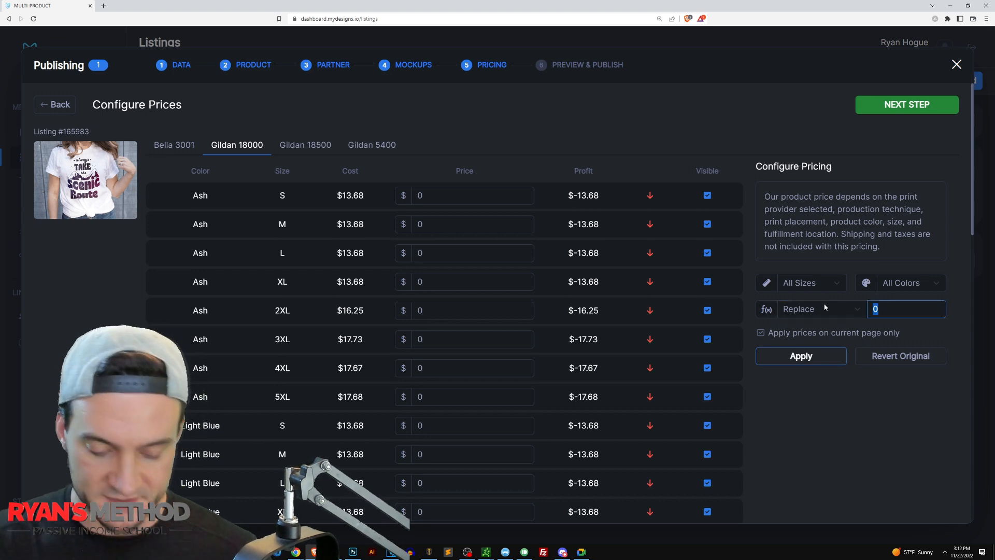
click(228, 140)
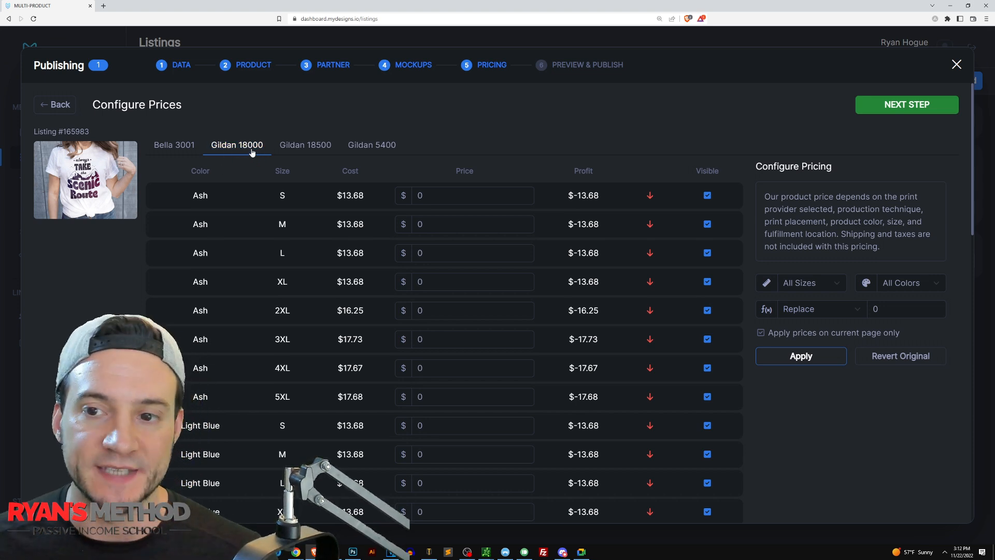
click(894, 315)
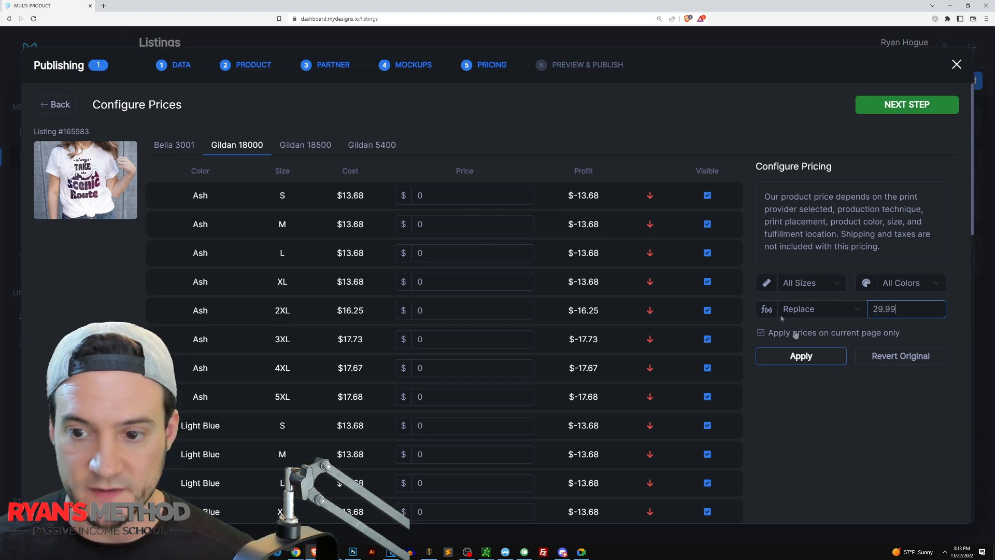
click(805, 364)
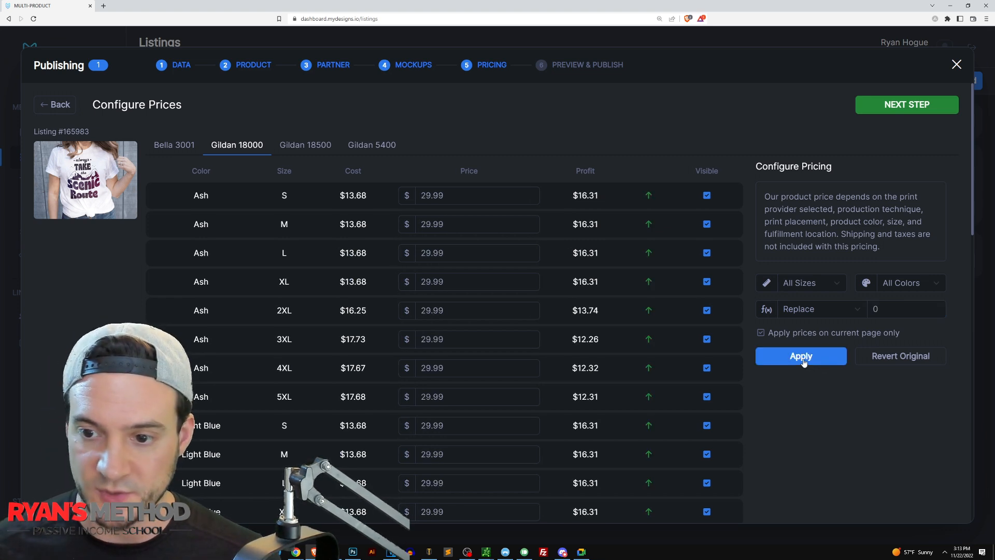
Replace the Gildan 18500 hoodie prices with 35 for all sizes and colors.
click(305, 151)
click(897, 310)
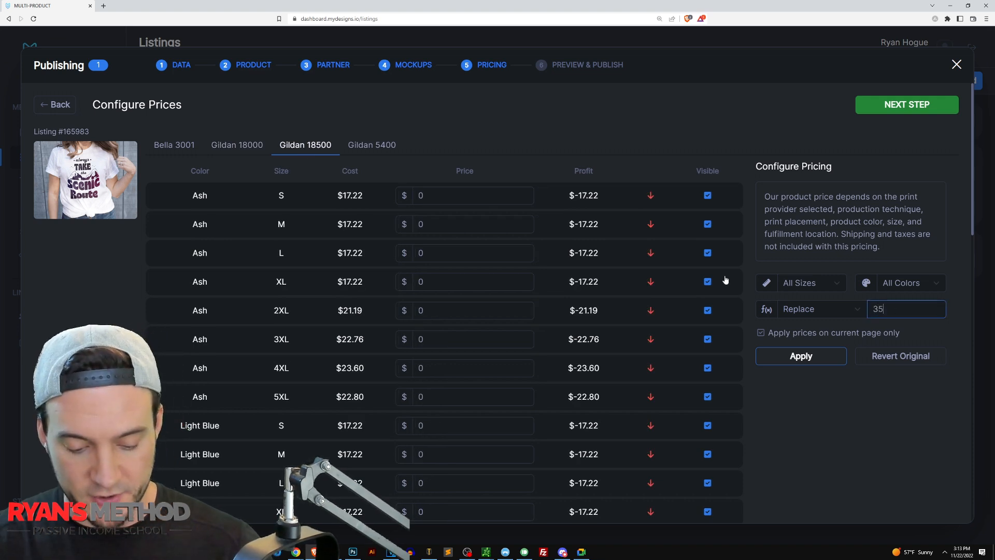
click(803, 357)
Replace the Gildan 5400 long sleeve prices with 24.99 for all sizes and colors and continue to preview and publish.
click(371, 145)
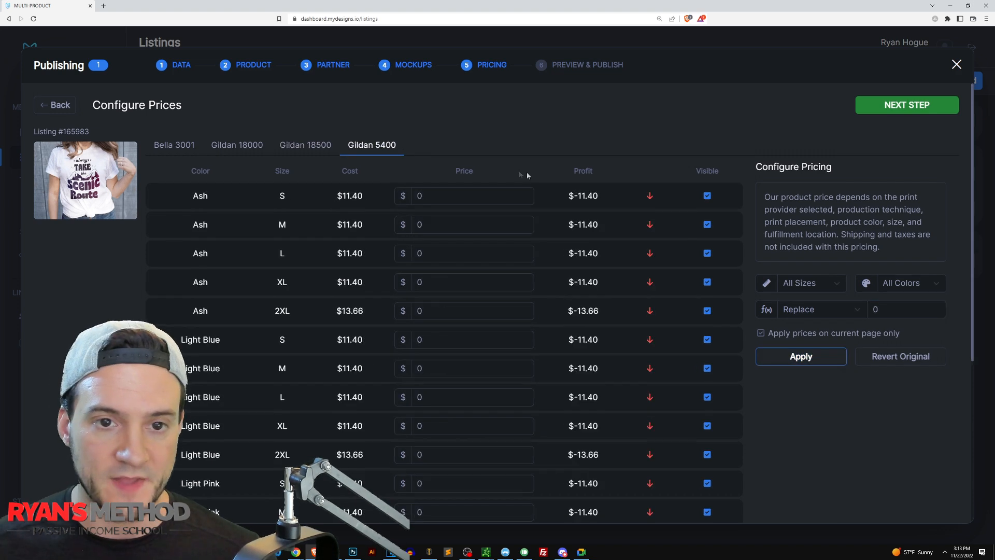
click(897, 316)
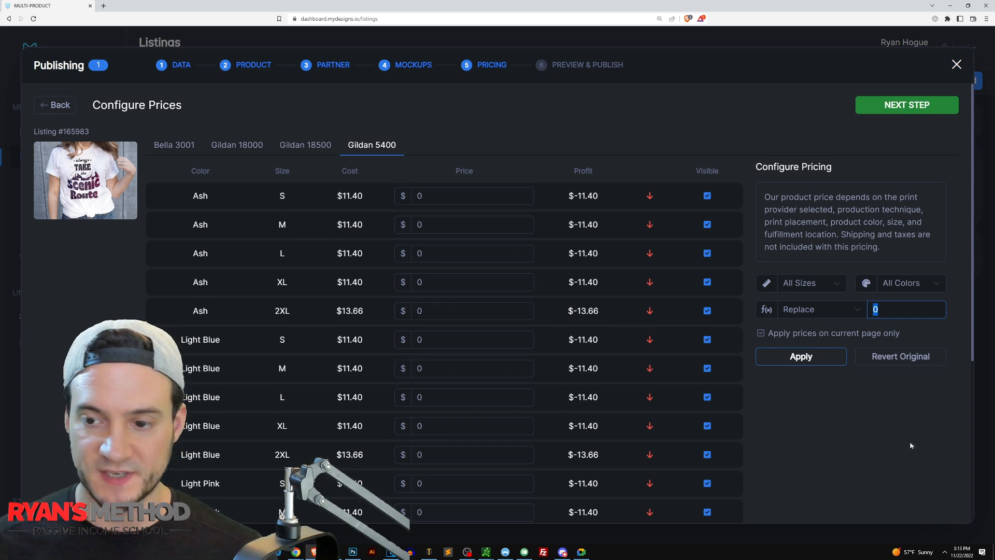
text(24.99)
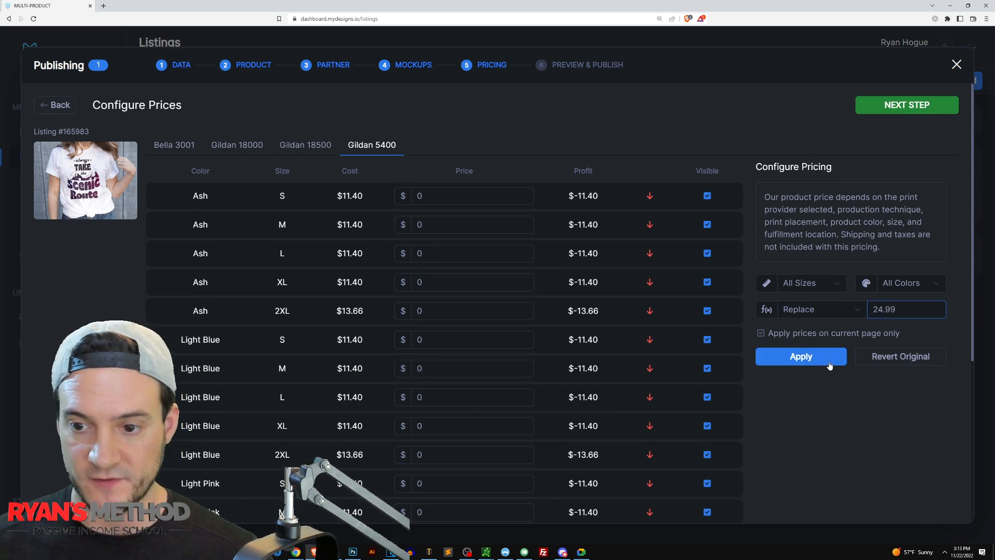
click(822, 362)
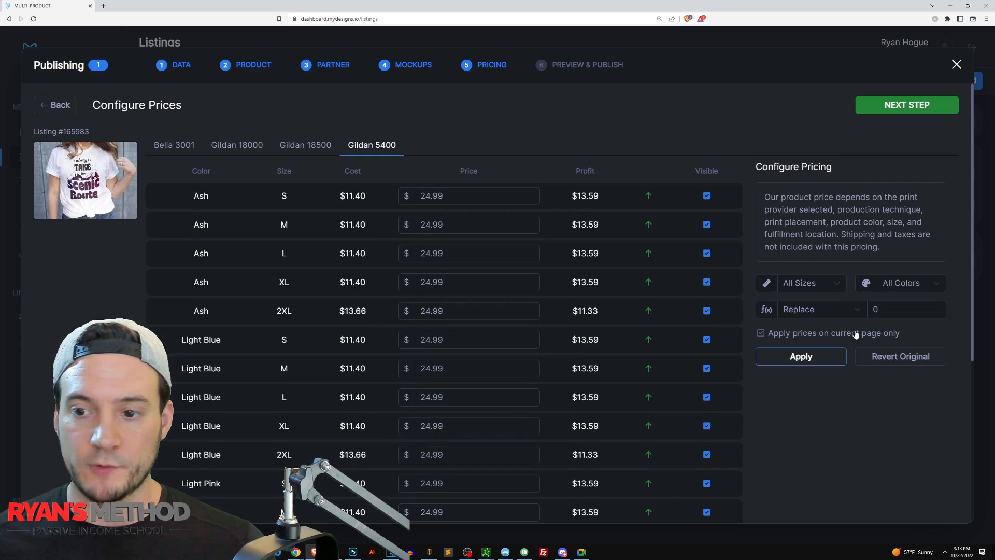
click(892, 108)
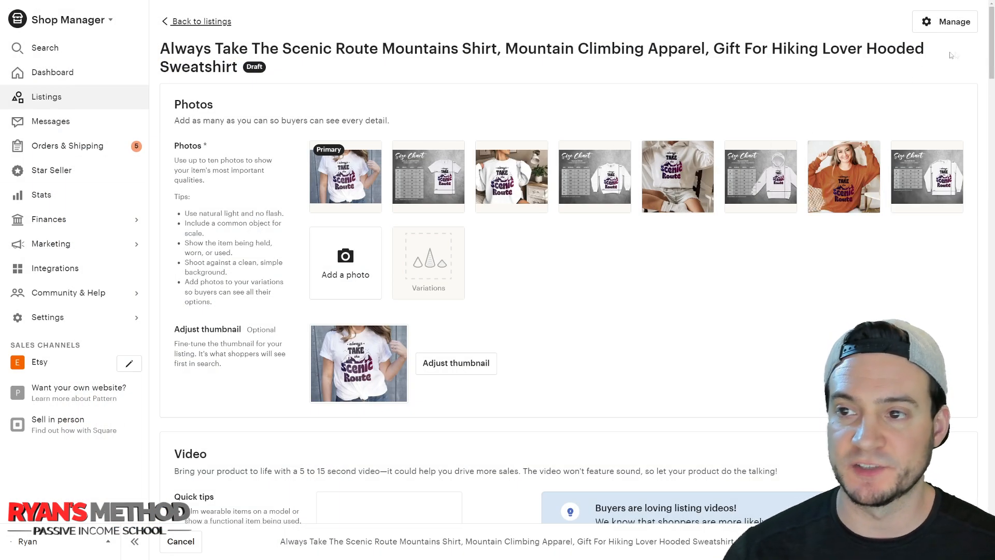
Enlarge the Etsy draft's photos to check the T-shirt image, Bella + Canvas 3001 size chart and sweatshirt image.
click(346, 176)
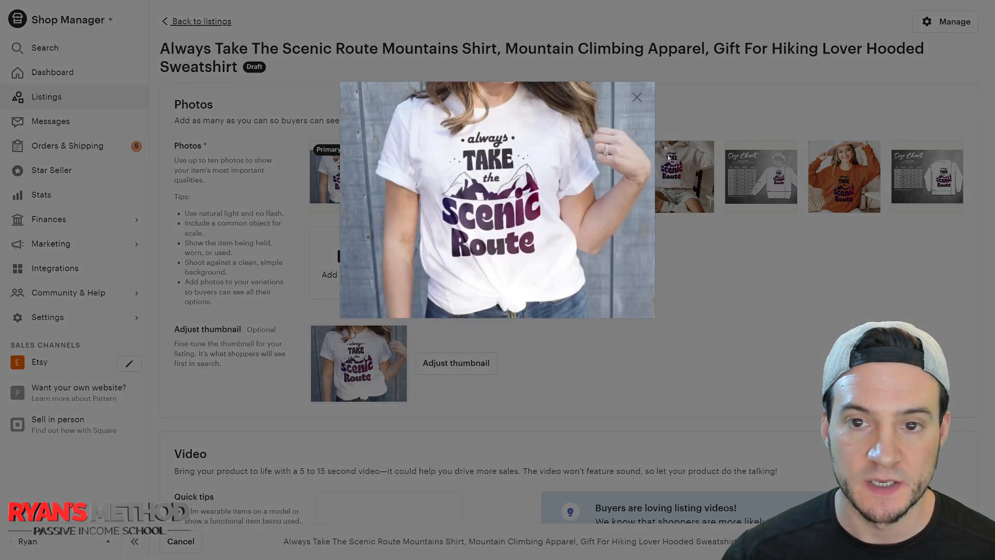
click(636, 97)
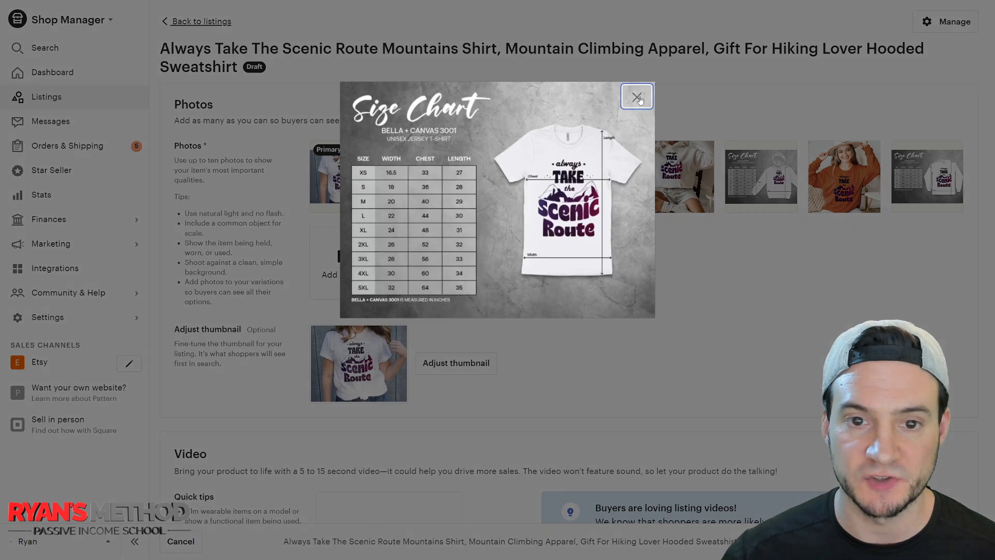
click(637, 97)
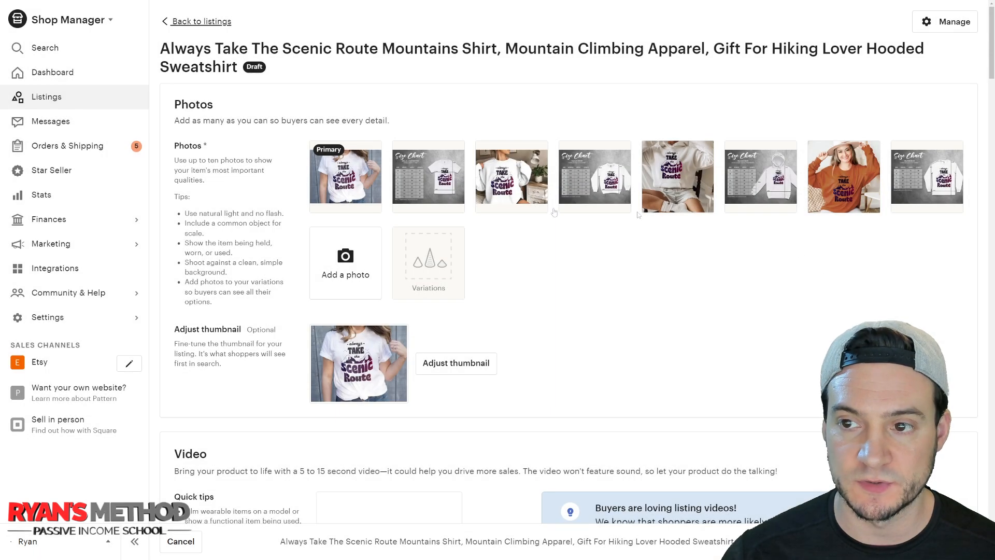
click(533, 176)
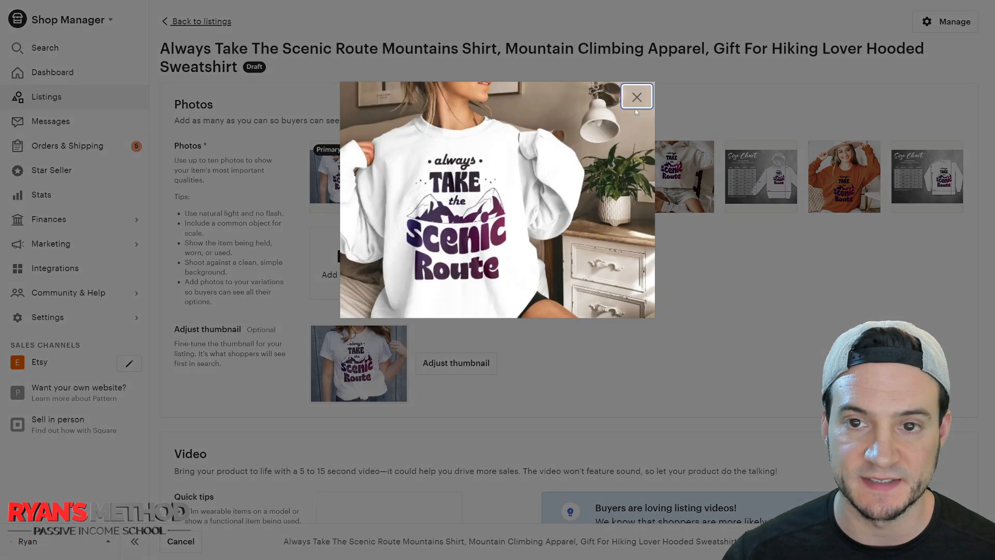
click(637, 98)
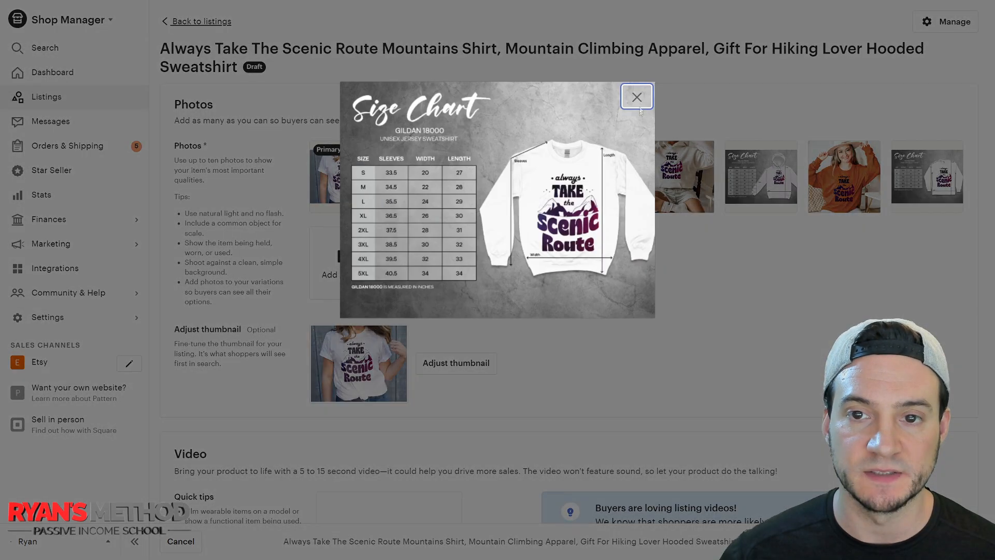
click(640, 108)
scroll(555, 213, down, 5)
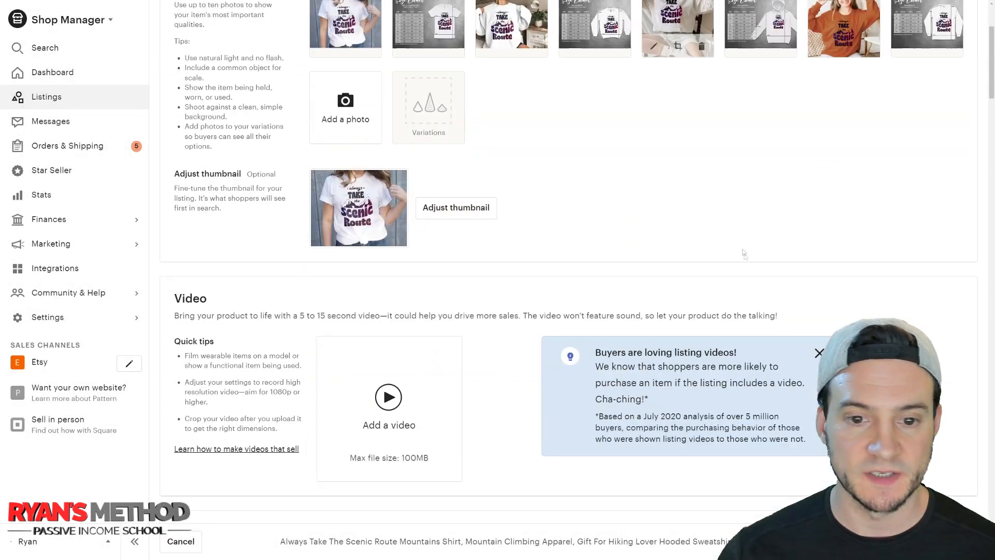
Zoom the listing thumbnail in slightly on the shirt design and save the adjusted thumbnail.
scroll(556, 213, up, 3)
click(463, 286)
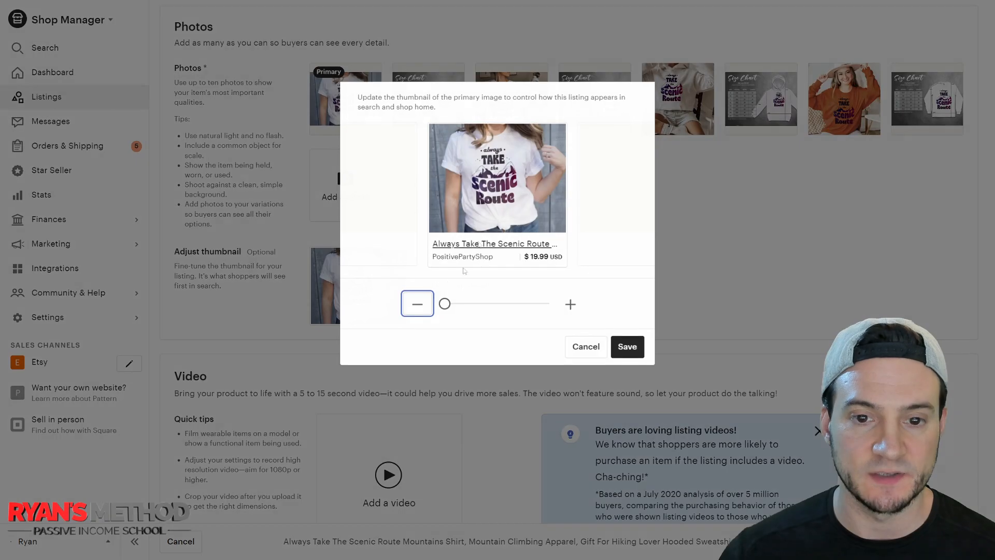
drag(446, 303, 477, 303)
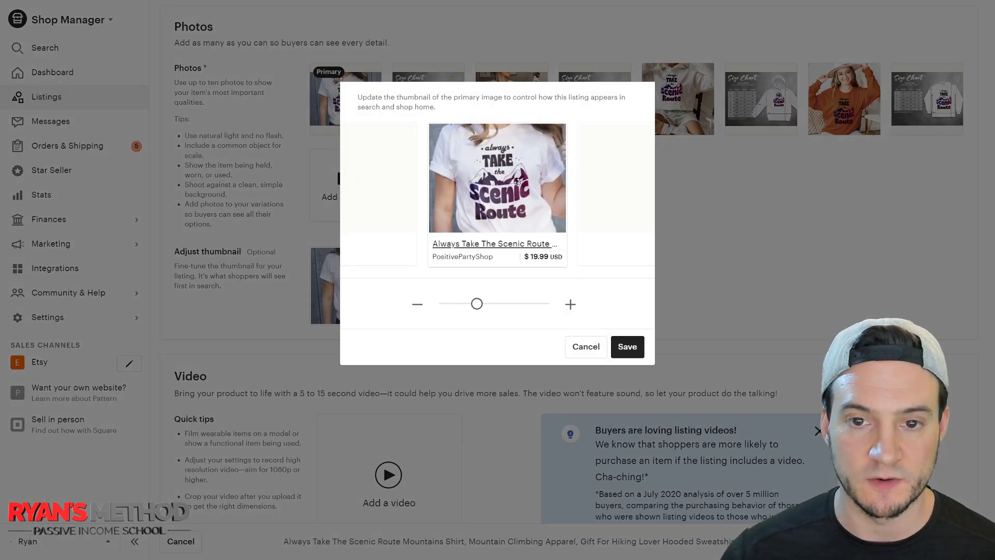
click(628, 348)
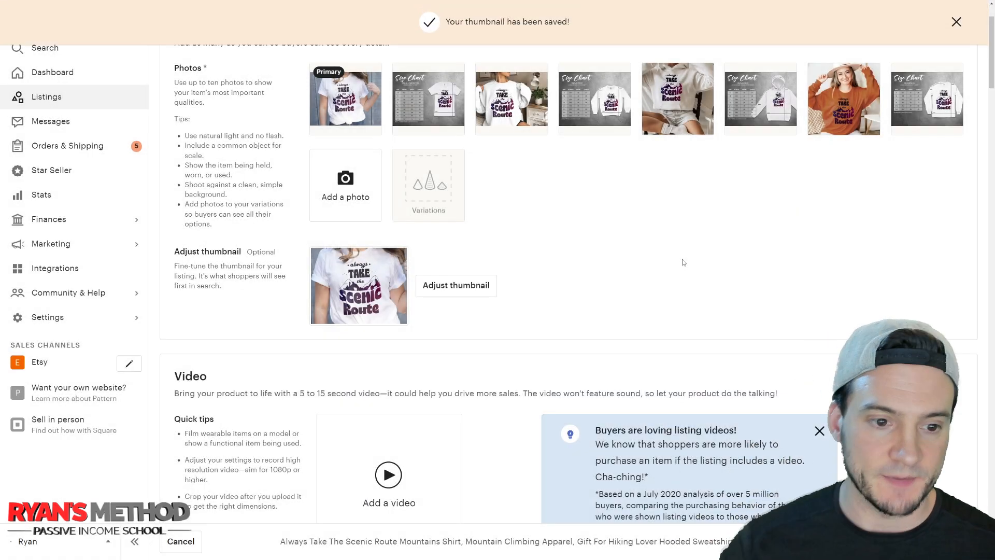
Review the Etsy draft's listing details, including the title, category, renewal options, description and production partners.
scroll(683, 260, down, 4)
scroll(679, 239, down, 7)
scroll(677, 163, up, 4)
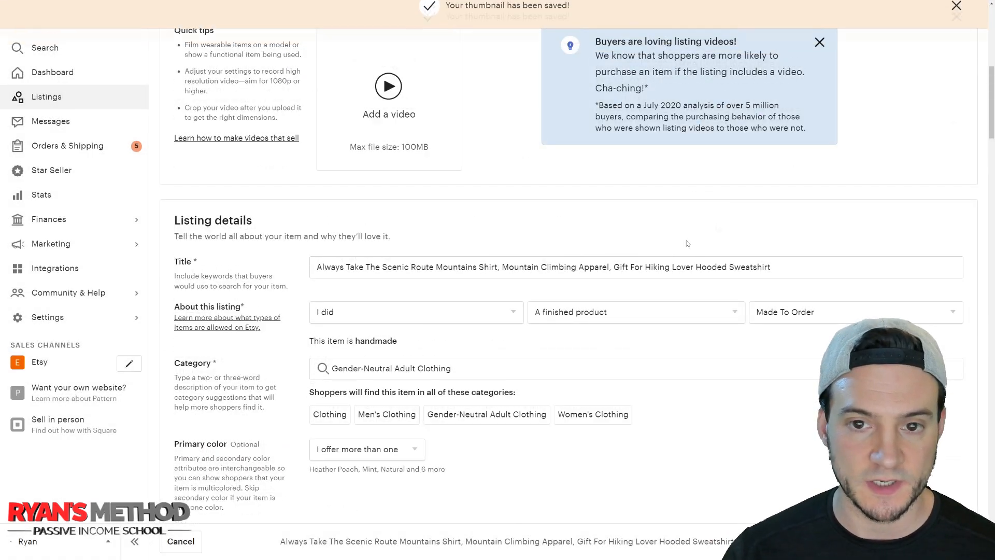
triple_click(709, 270)
scroll(771, 236, down, 10)
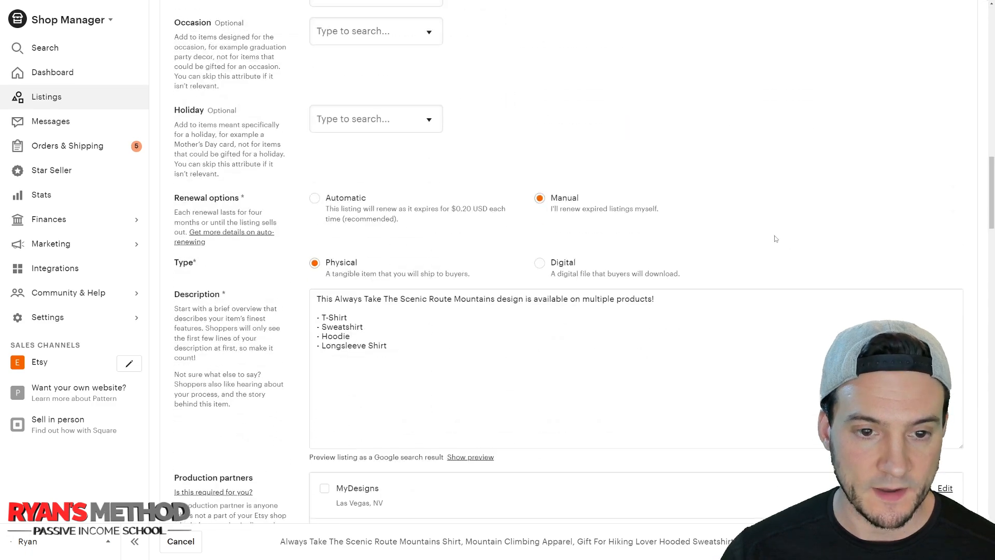
scroll(768, 233, down, 10)
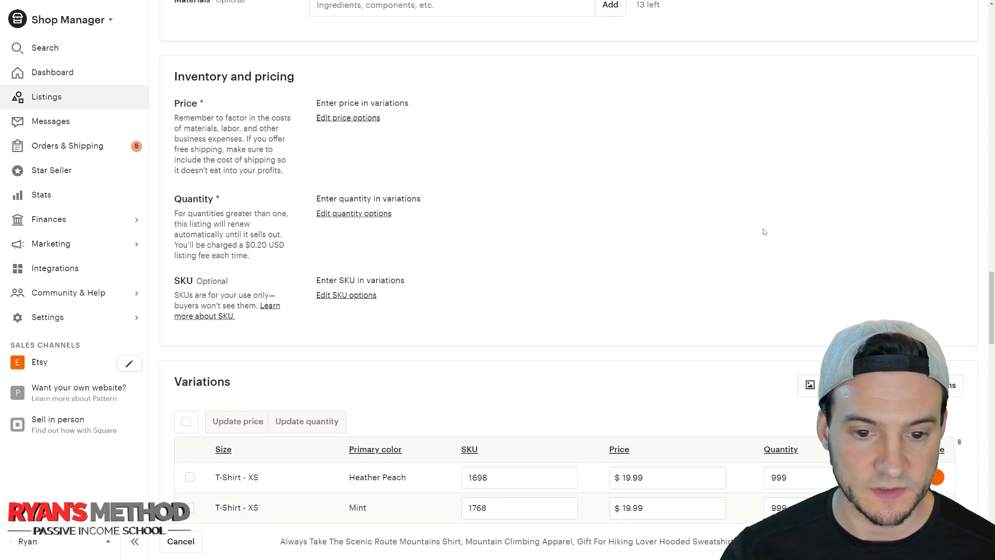
scroll(614, 273, up, 4)
Check the T-shirt prices and quantities across sizes and colors in the draft's variations table.
scroll(437, 223, down, 10)
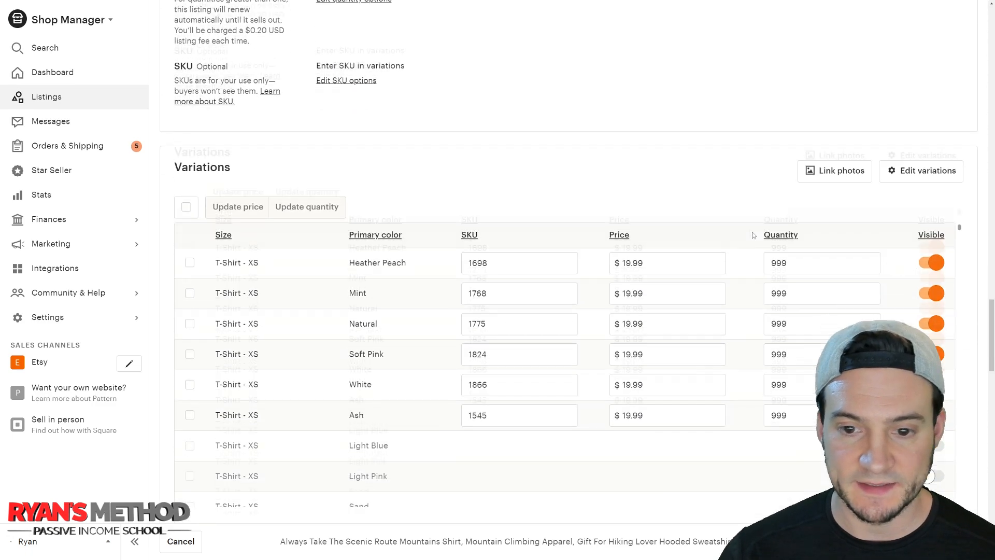
scroll(694, 277, down, 10)
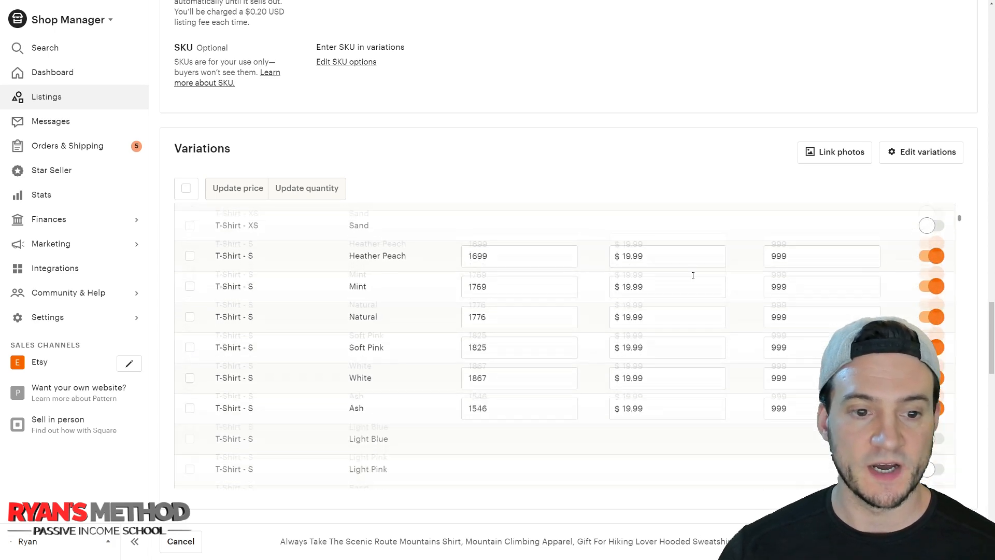
scroll(687, 271, down, 8)
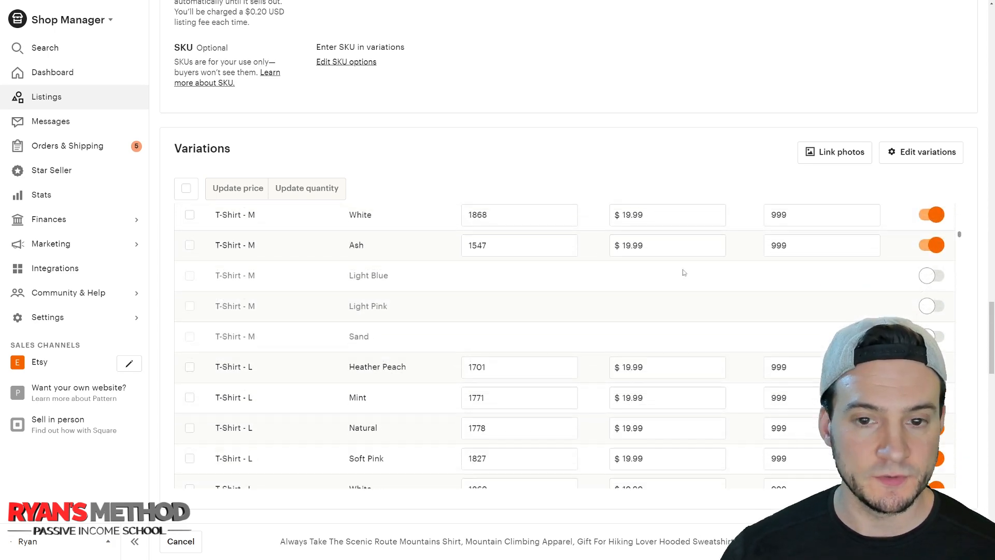
scroll(681, 272, down, 3)
scroll(648, 280, up, 15)
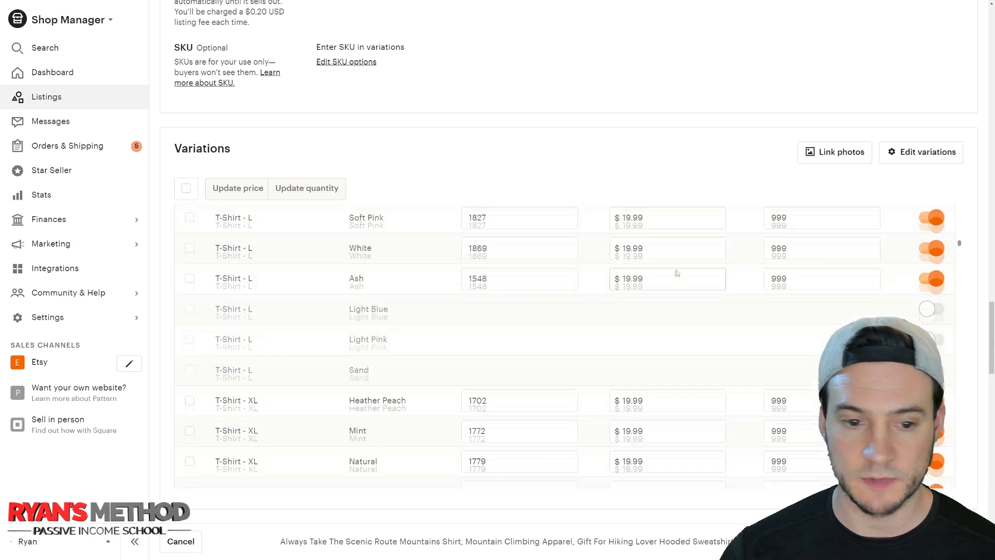
scroll(628, 285, up, 5)
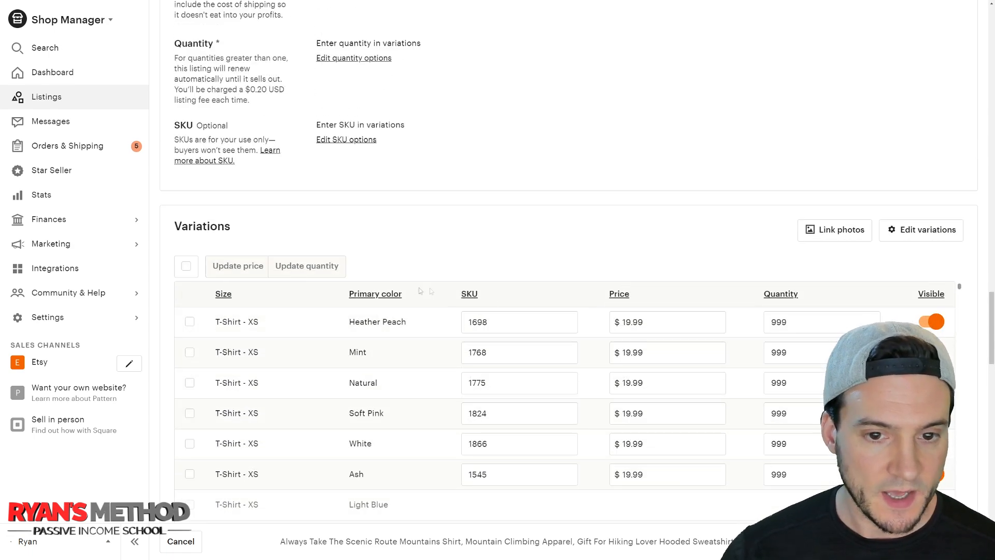
Examine which colors are visible per size for the T-shirt and sweatshirt variations, along with their SKUs and prices.
scroll(420, 291, down, 3)
double_click(513, 208)
click(449, 236)
scroll(453, 304, down, 3)
scroll(475, 270, down, 5)
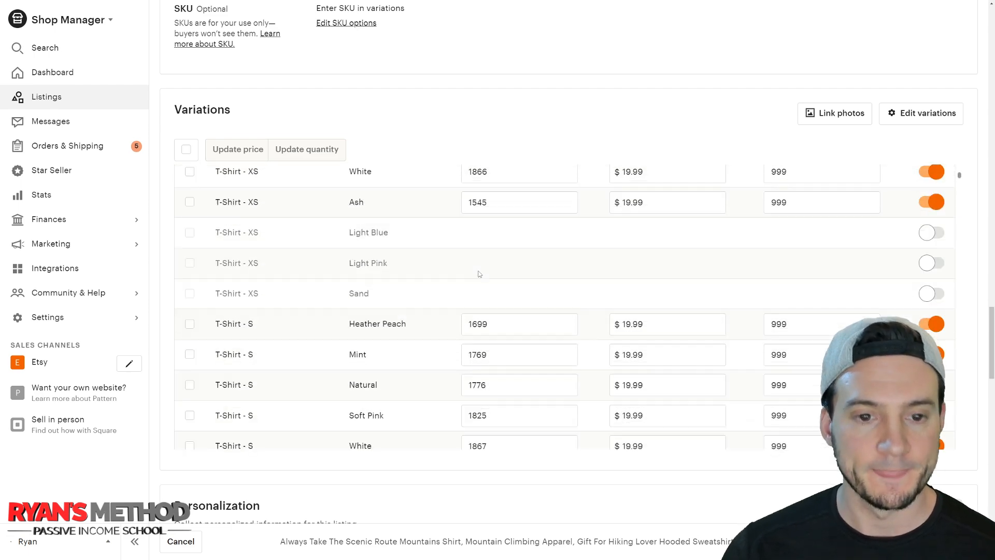
scroll(474, 262, down, 8)
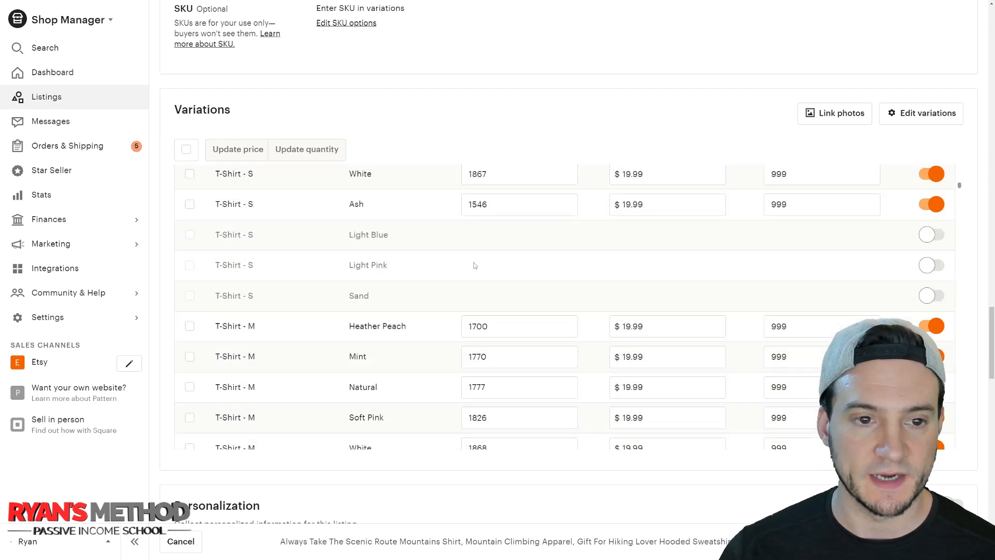
scroll(473, 260, down, 15)
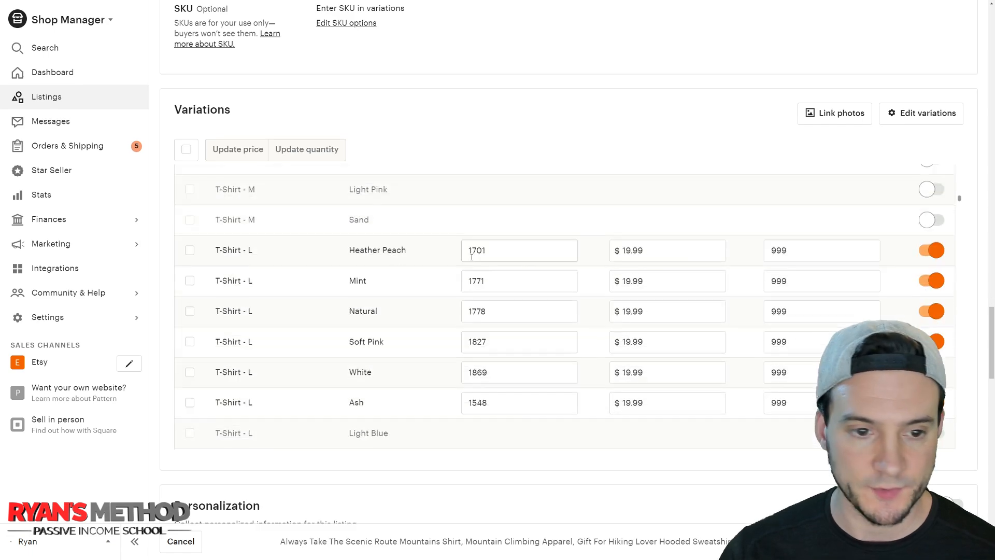
scroll(465, 254, down, 20)
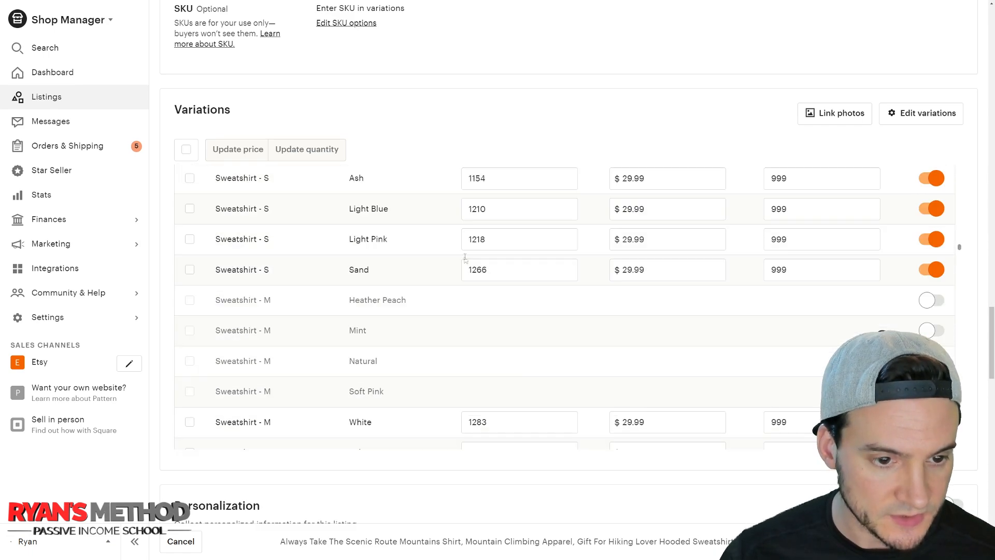
scroll(459, 257, down, 20)
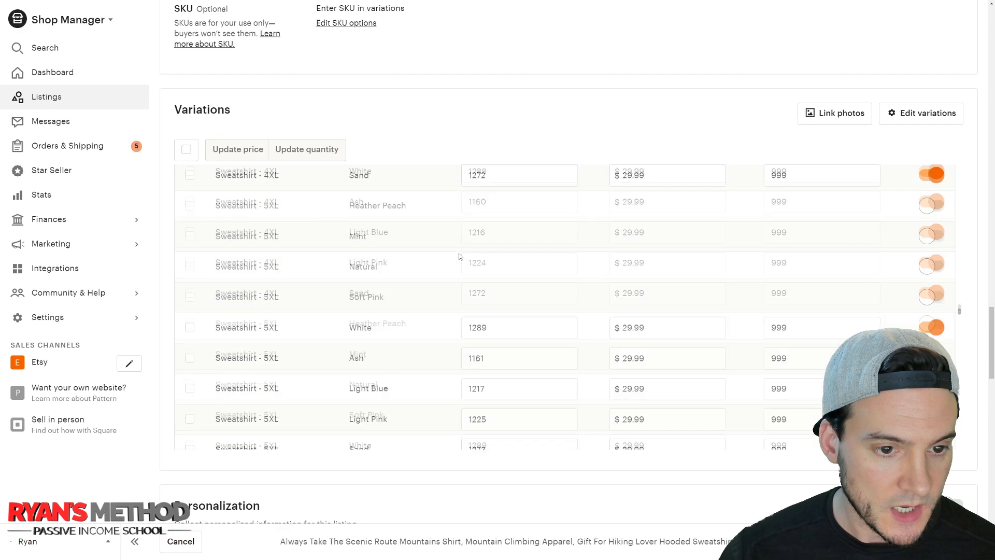
scroll(442, 259, down, 15)
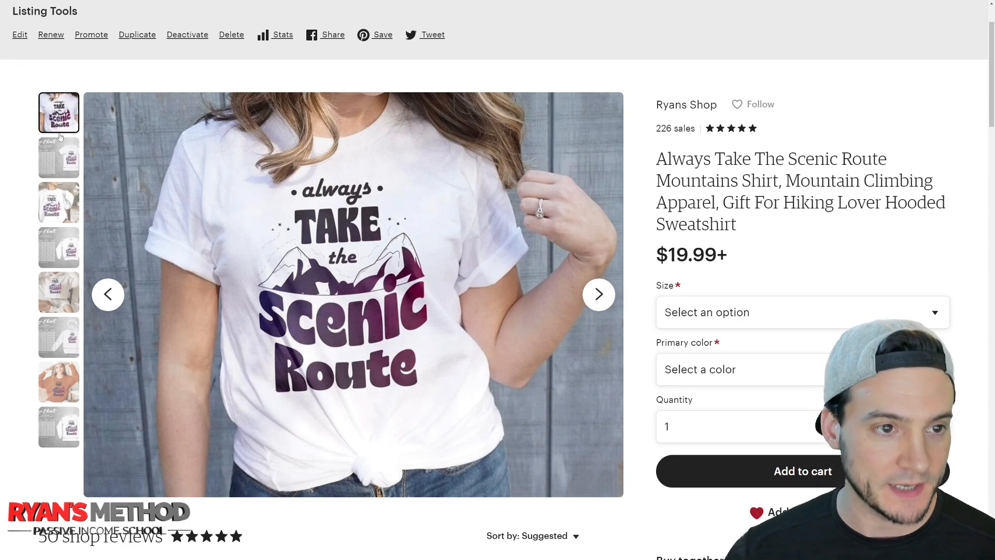
View each mockup and size chart photo on the published Etsy listing, ending back at the T-shirt image.
click(61, 155)
click(66, 205)
click(69, 249)
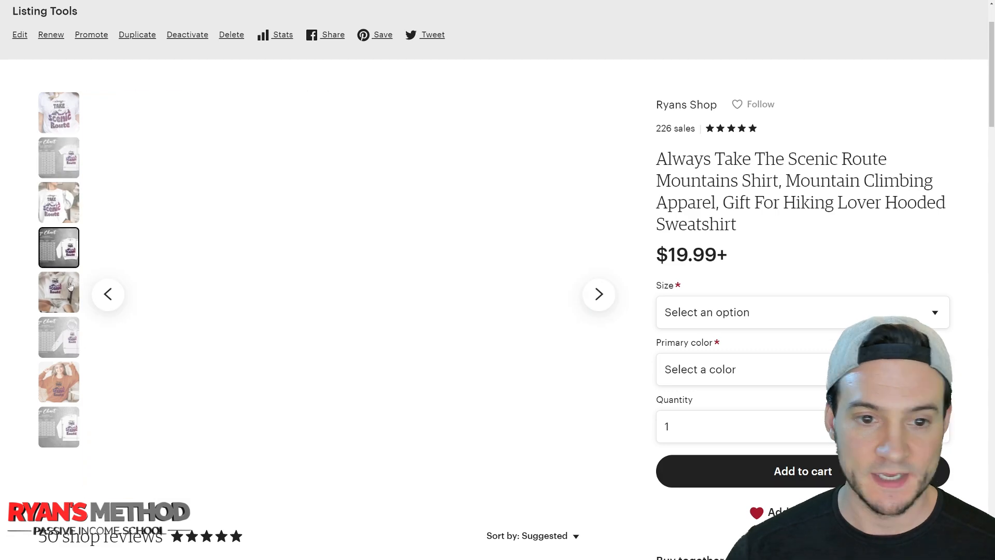
click(70, 287)
click(72, 338)
click(59, 386)
click(59, 425)
click(61, 118)
Look through the listing's size options and prices for T-shirt, sweatshirt, hoodie and long sleeve.
click(733, 315)
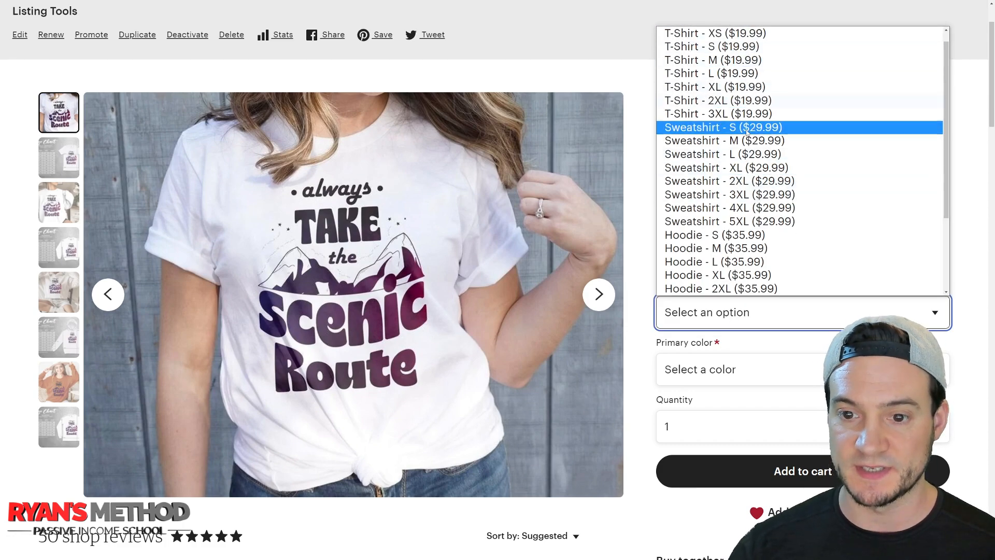
click(684, 308)
click(720, 317)
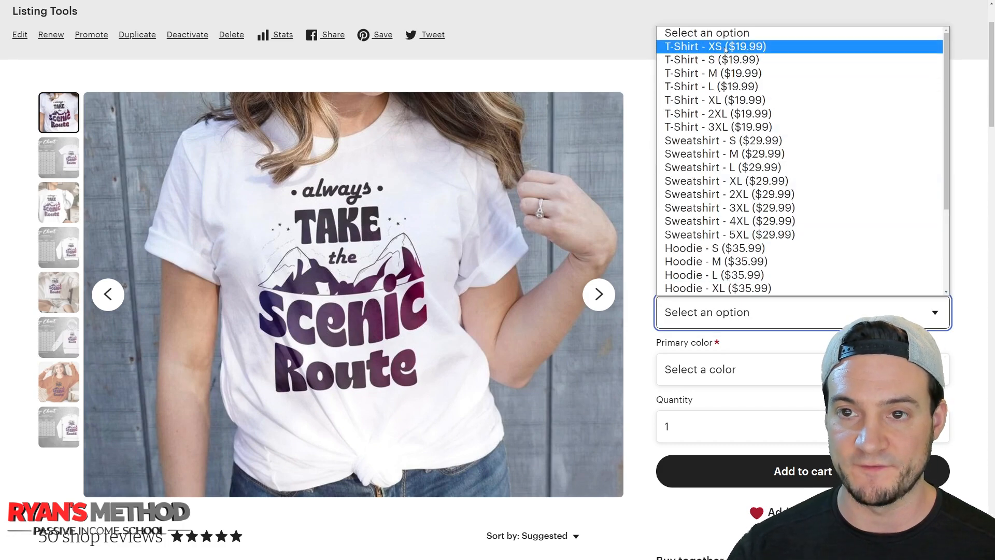
scroll(731, 104, down, 3)
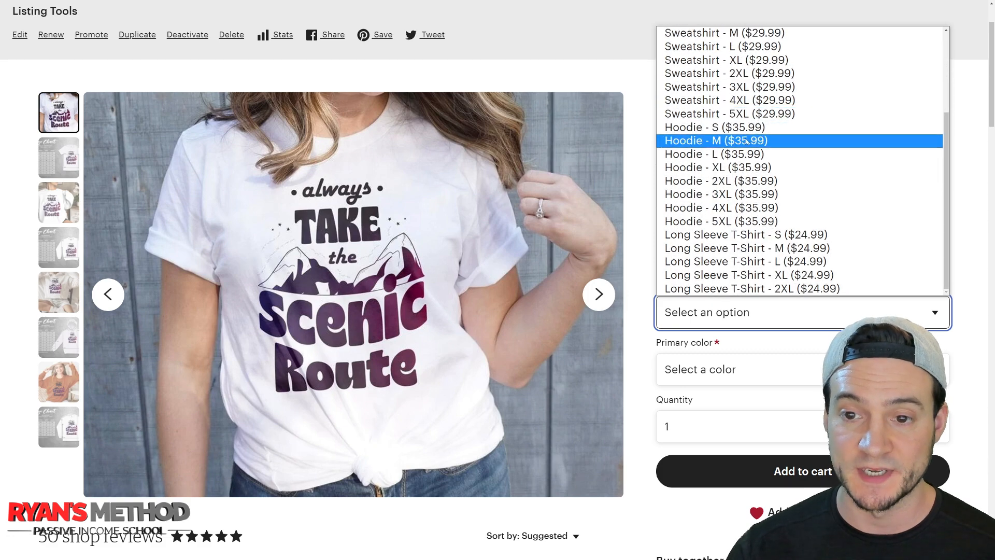
scroll(746, 141, up, 3)
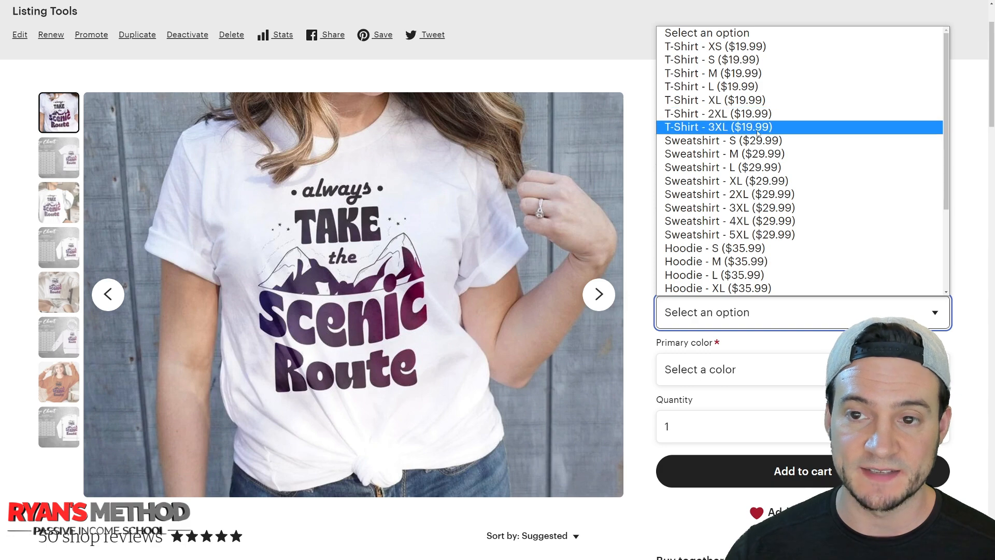
scroll(771, 213, down, 3)
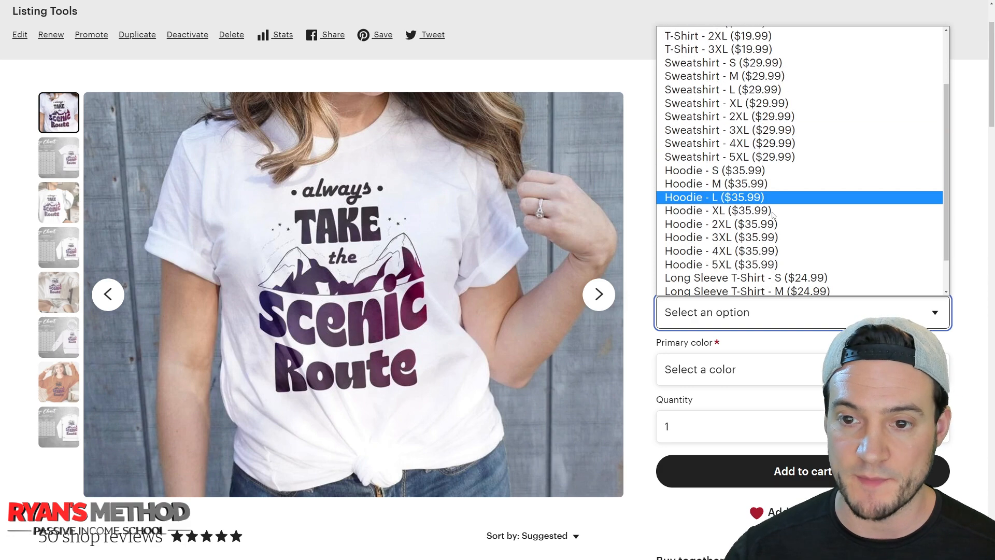
scroll(799, 208, up, 3)
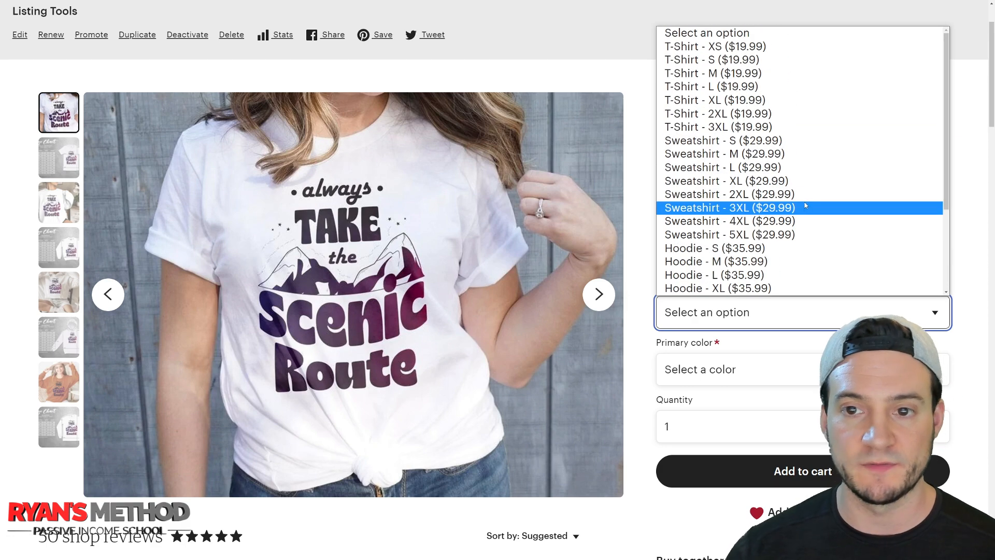
scroll(767, 269, down, 3)
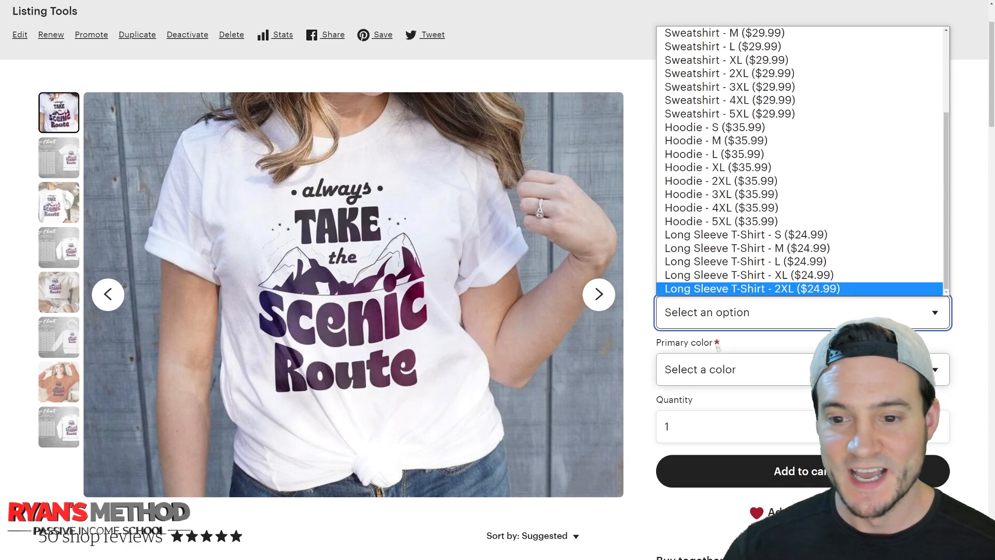
Choose size Long Sleeve T-Shirt - M and primary color White on the listing, and check the displayed price.
click(757, 249)
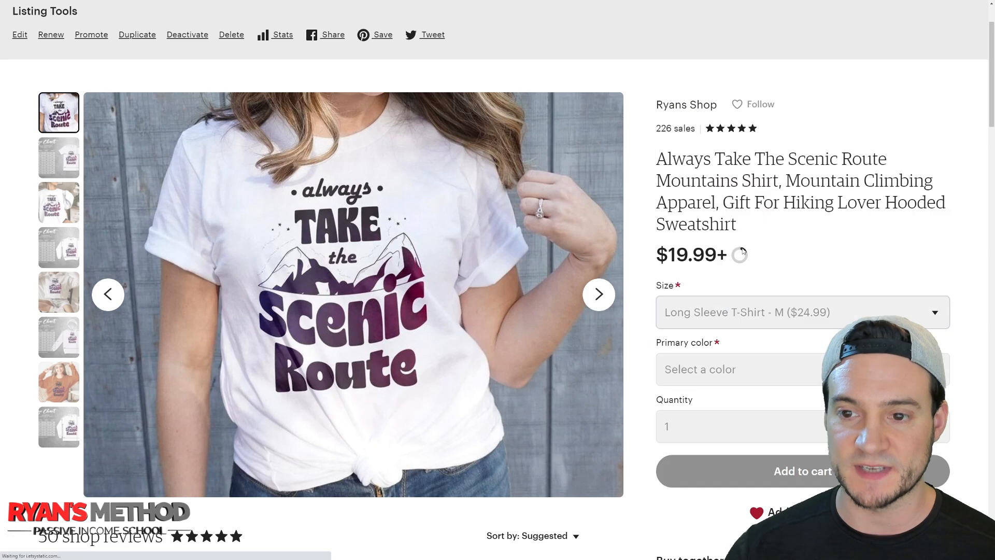
click(771, 380)
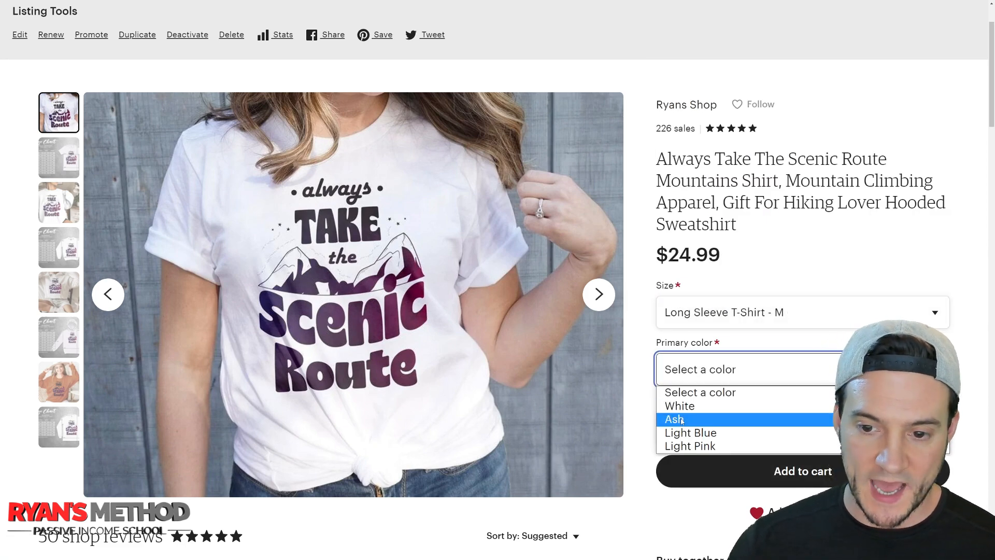
click(692, 406)
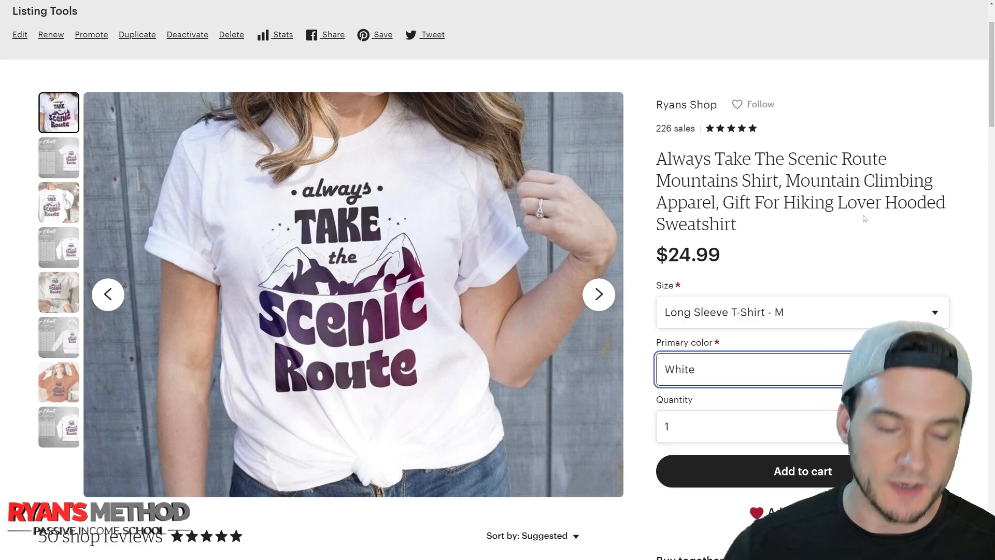
drag(710, 256, 650, 258)
click(742, 262)
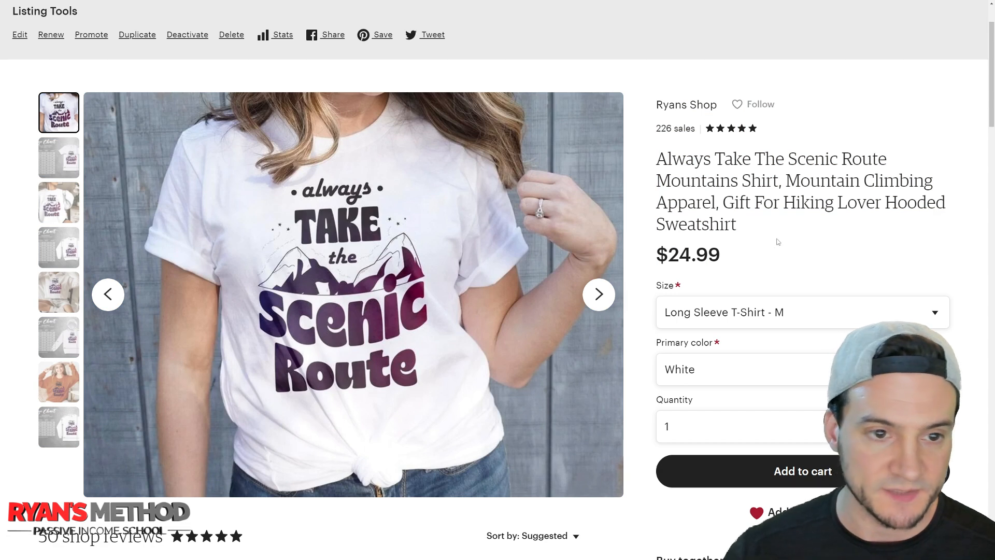